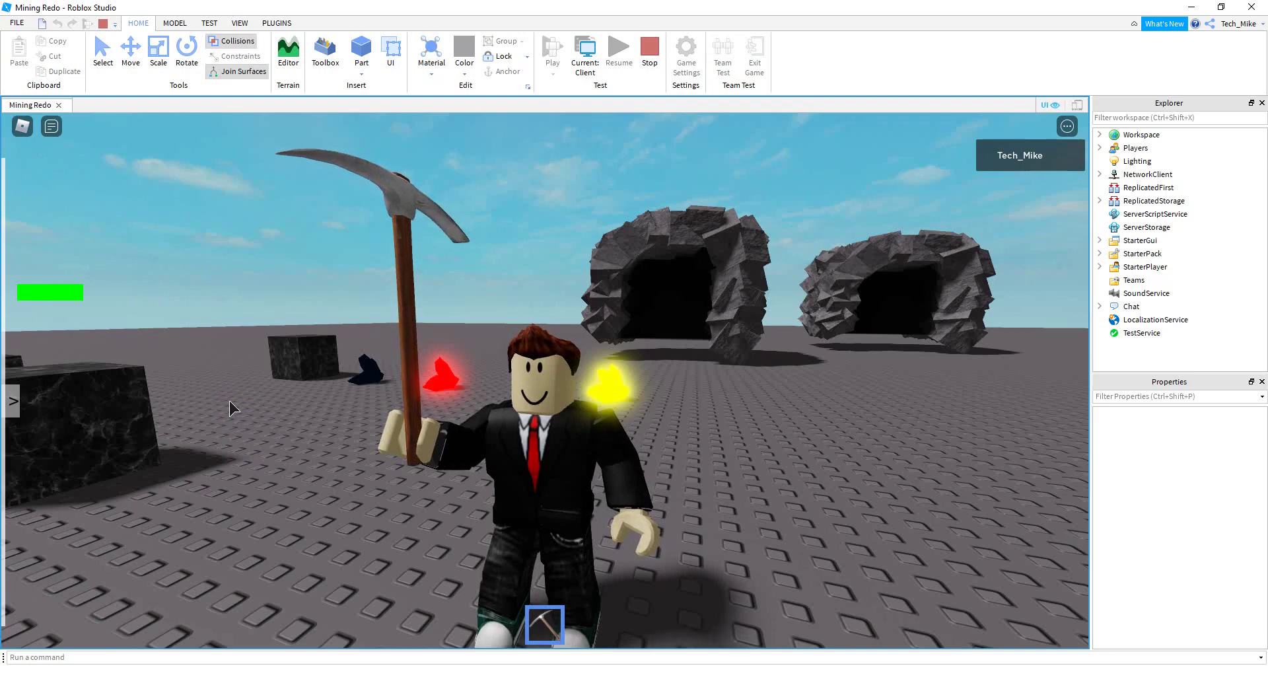
Playtest the game, open the Inventory panel, and mine the yellow and blue ores.
click(13, 400)
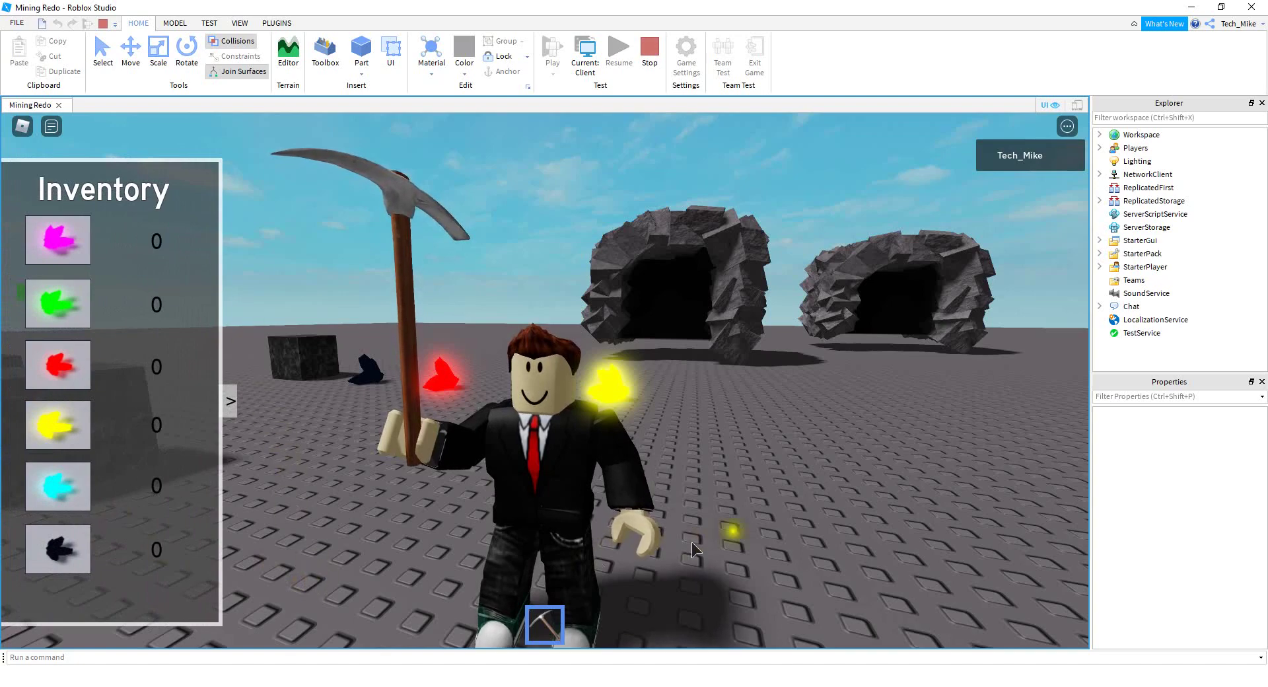
key(w)
click(747, 514)
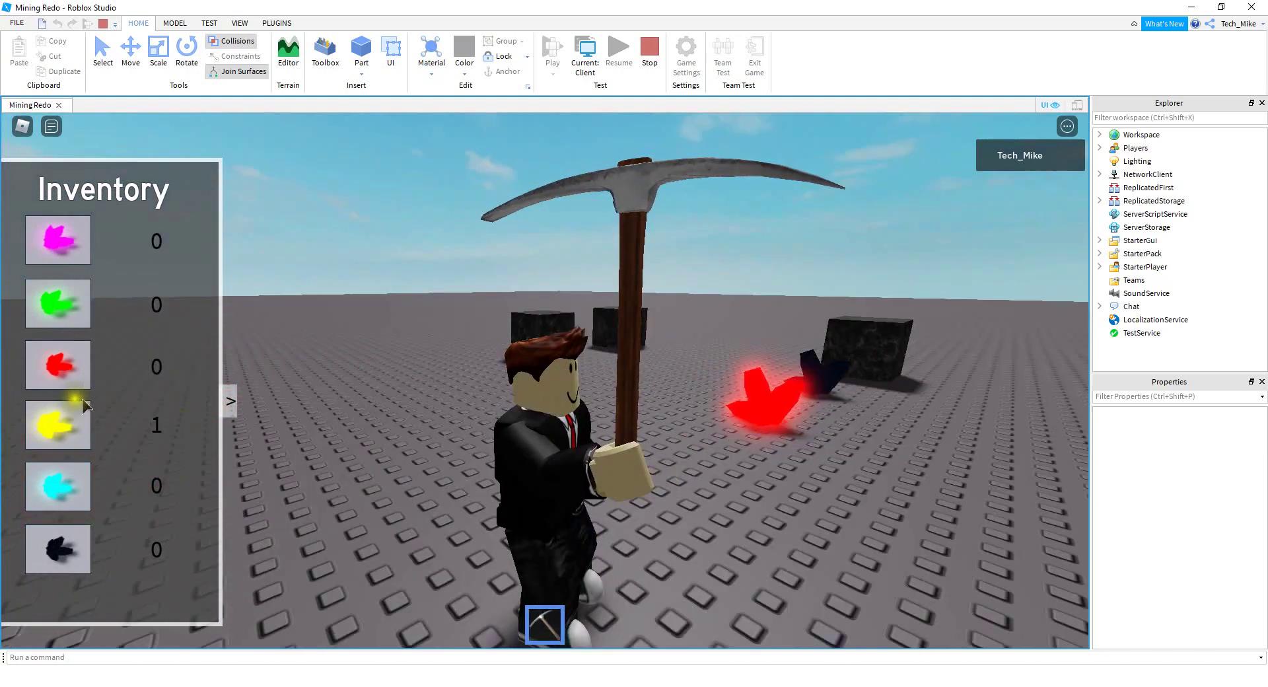
key(w)
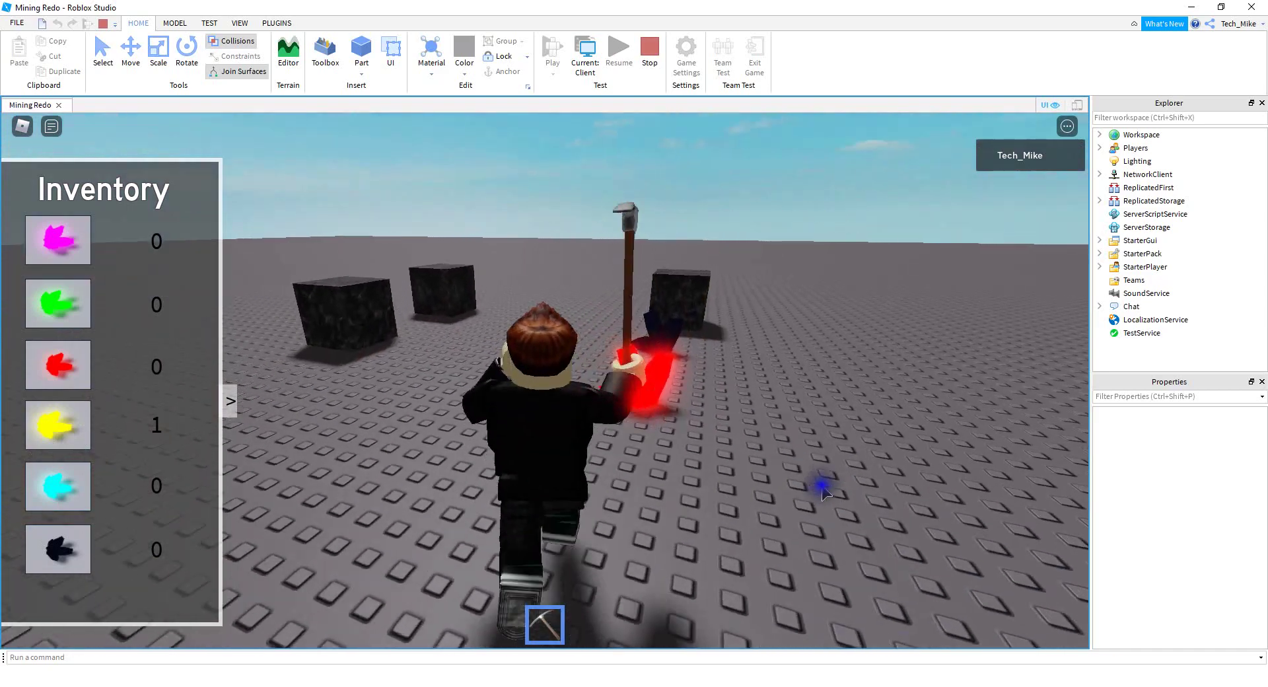
key(w)
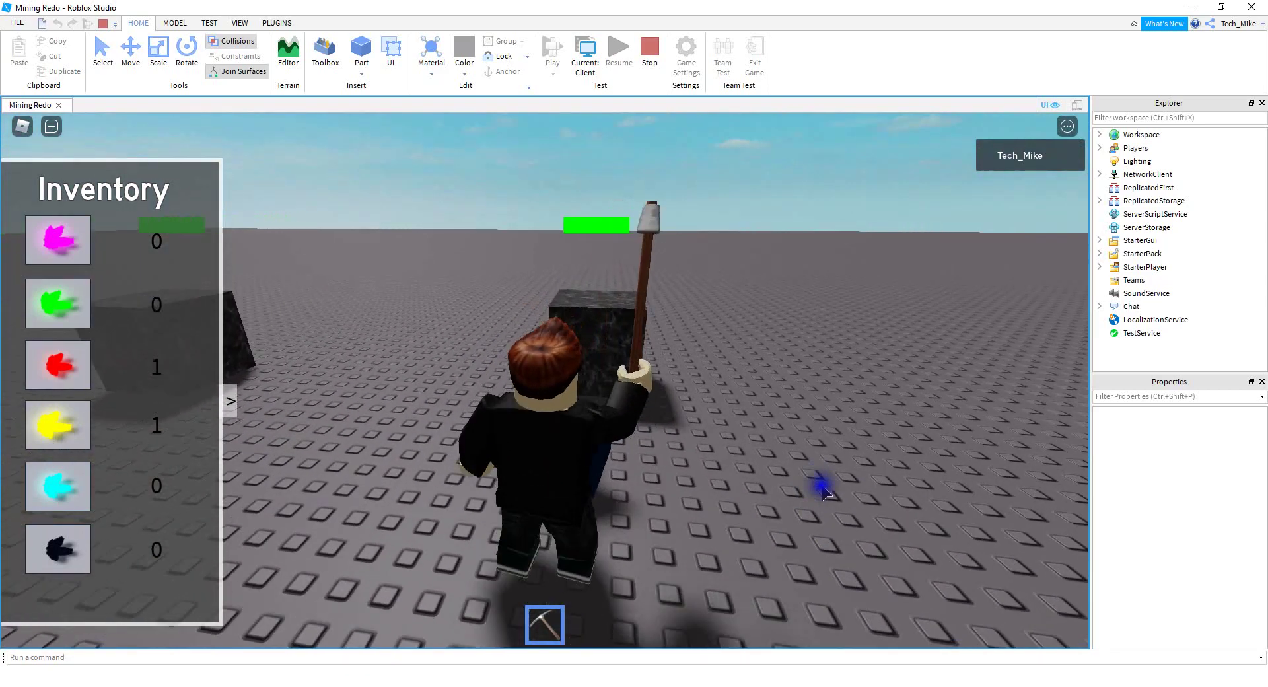
click(823, 490)
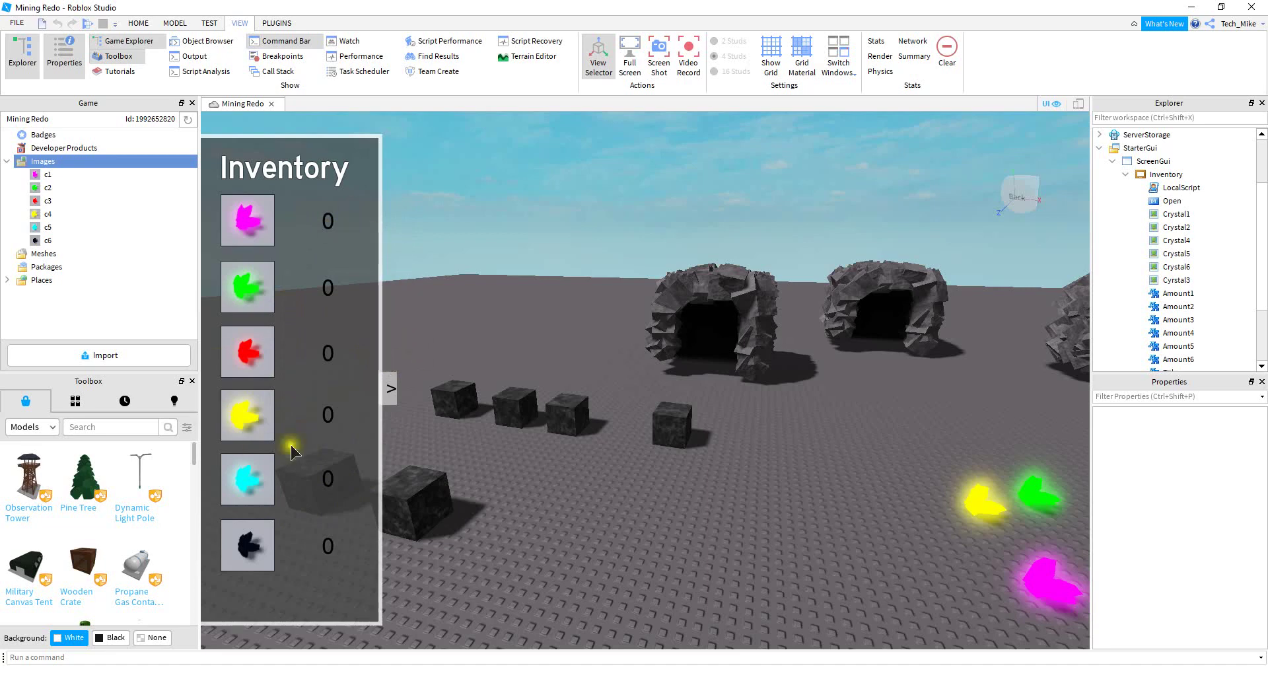
Insert a new Frame into ScreenGui and drag it beside the Inventory panel's title.
click(1132, 162)
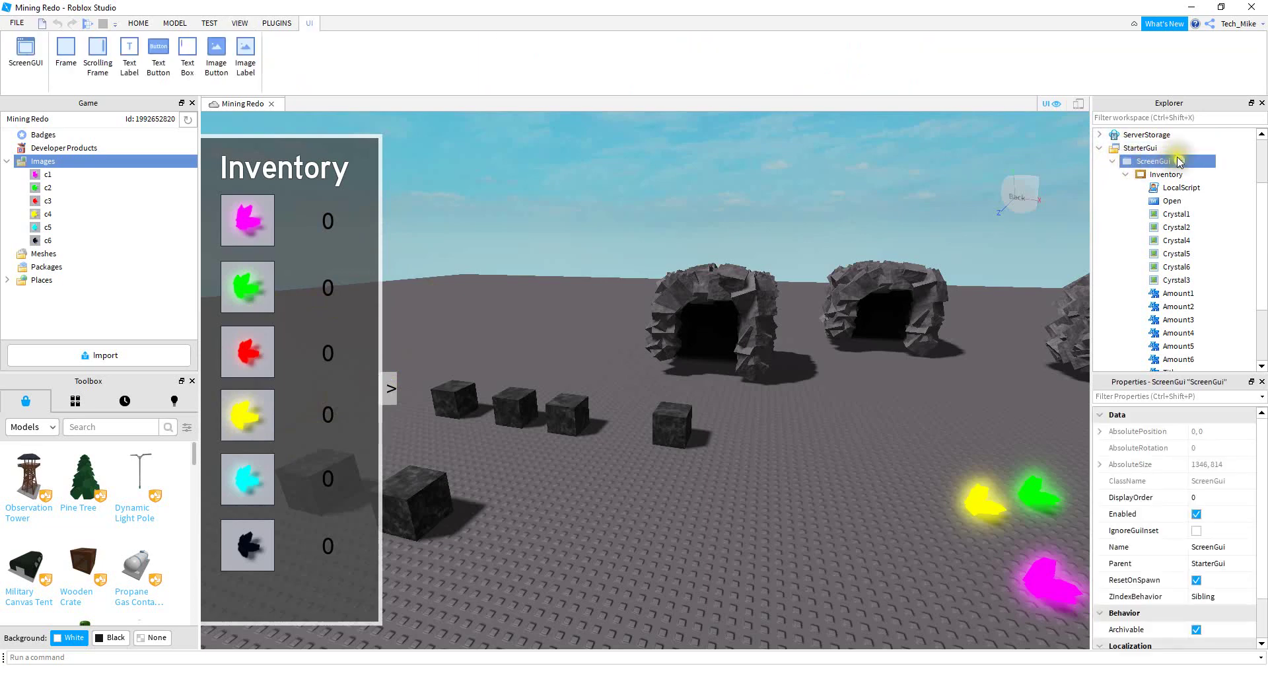
click(1179, 161)
click(1133, 227)
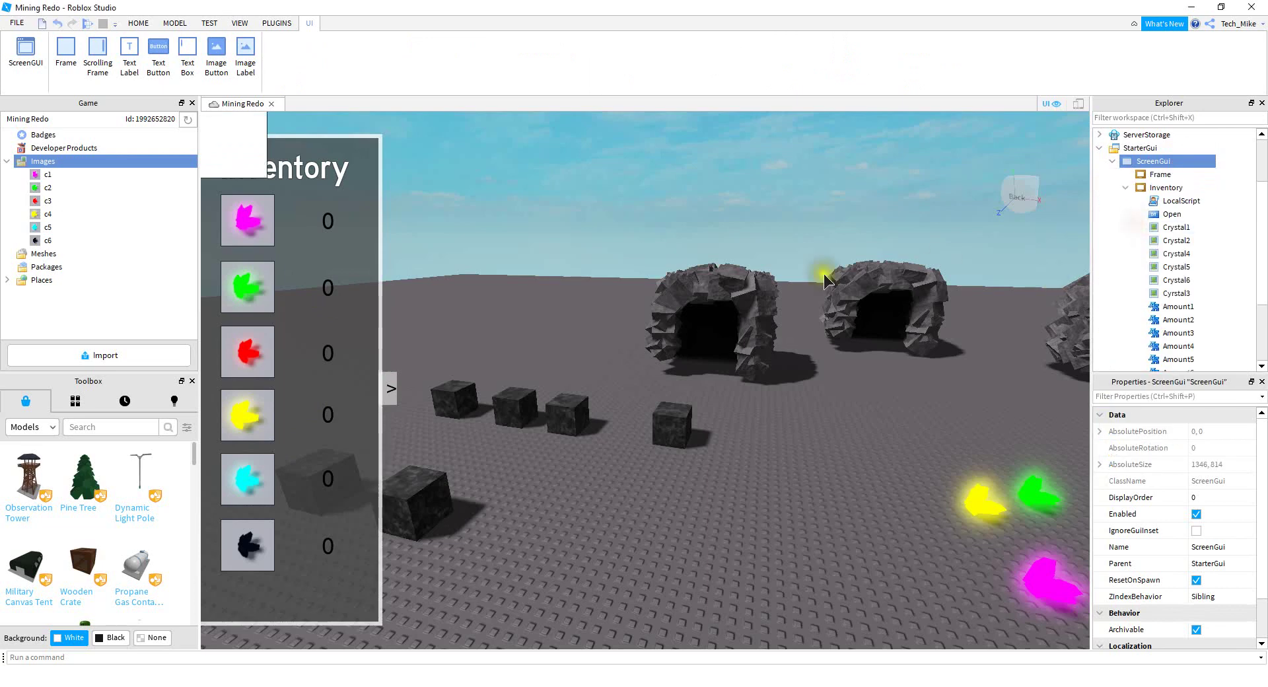
drag(227, 132, 467, 164)
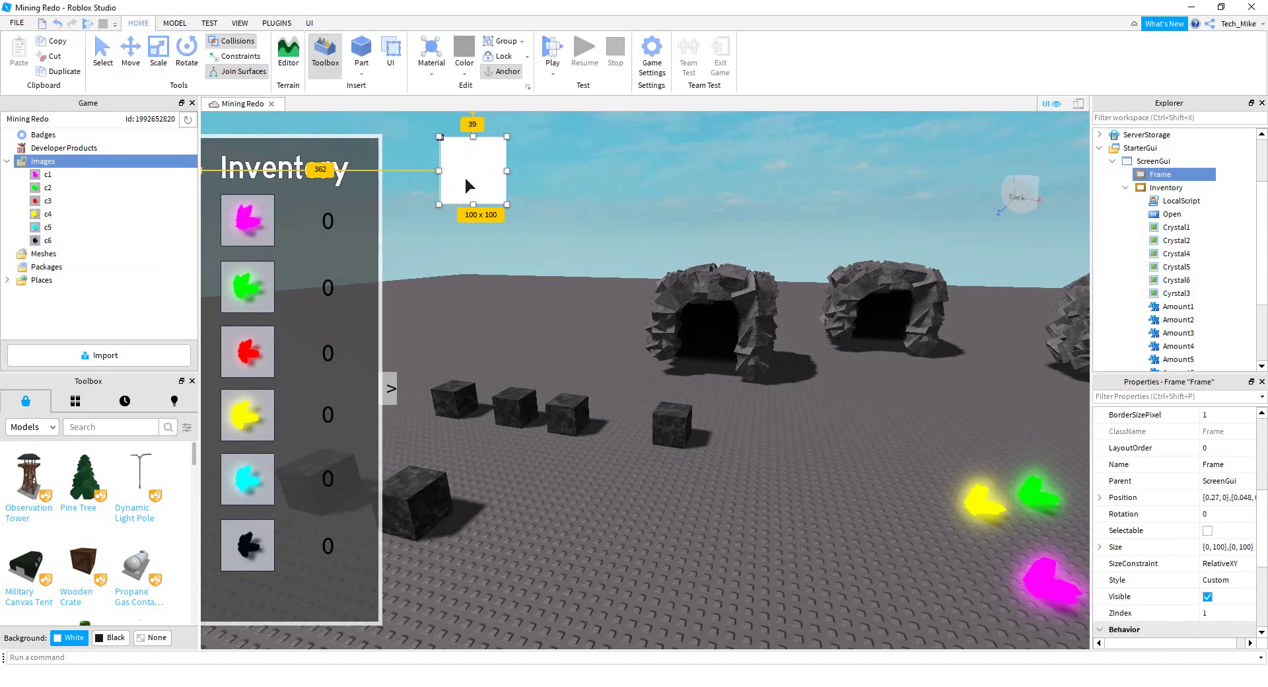
click(277, 23)
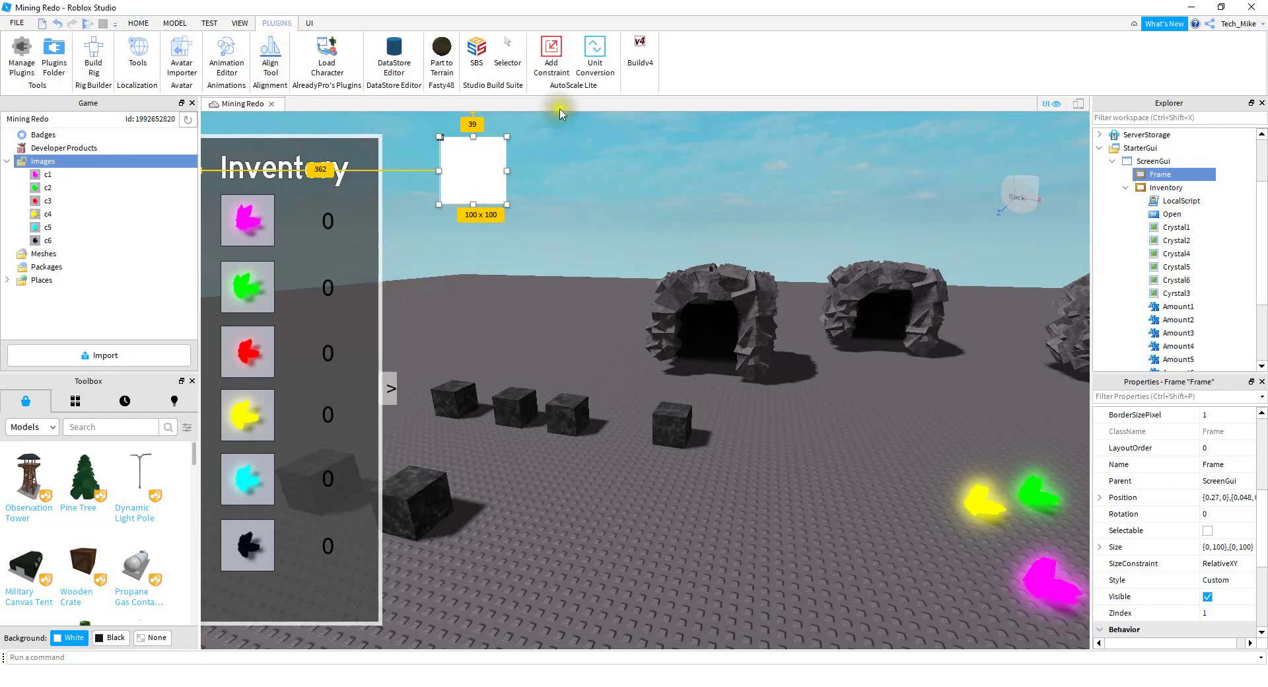
click(595, 66)
Convert the Frame's size to scale and set it to {0.2,0},{0.9,0}.
click(35, 97)
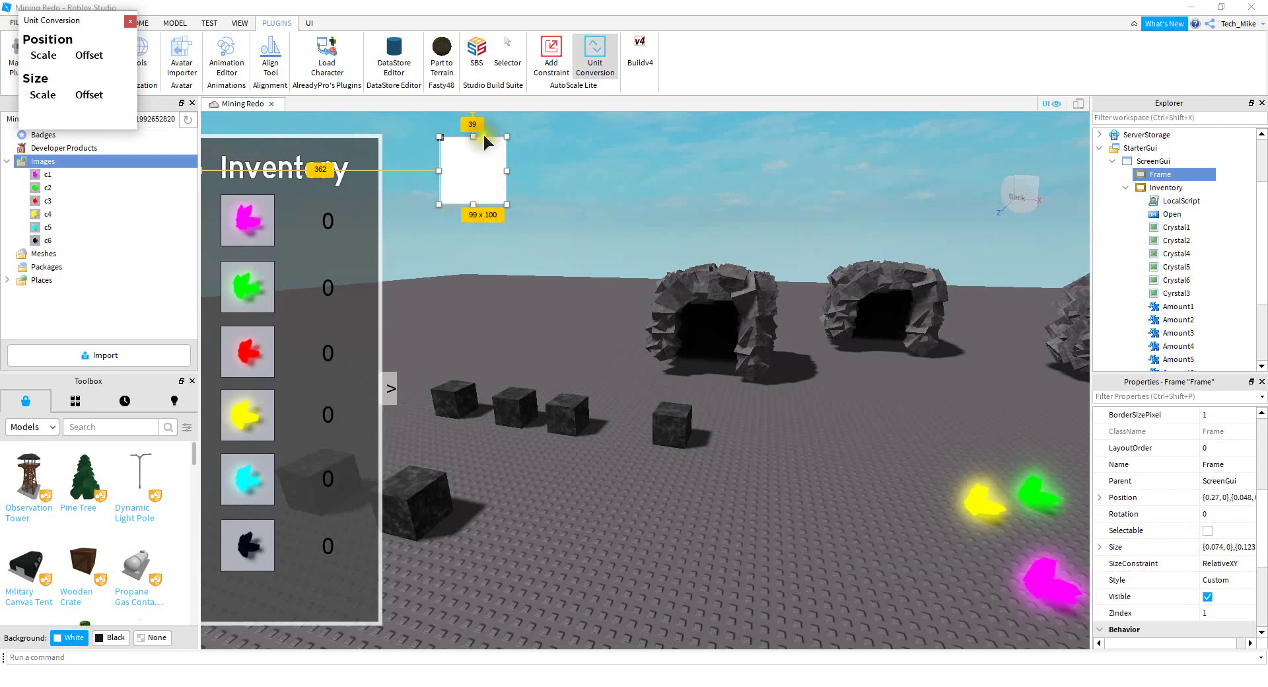
scroll(1215, 594, up, 1)
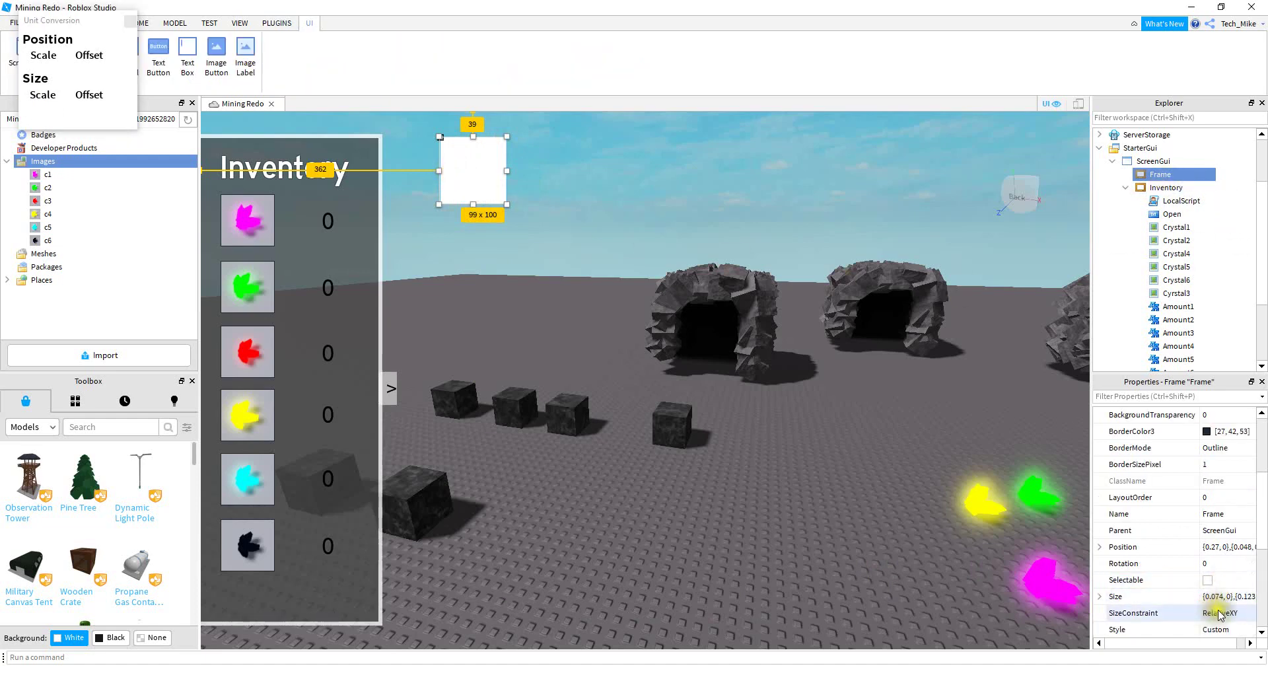
click(1215, 597)
double_click(1215, 597)
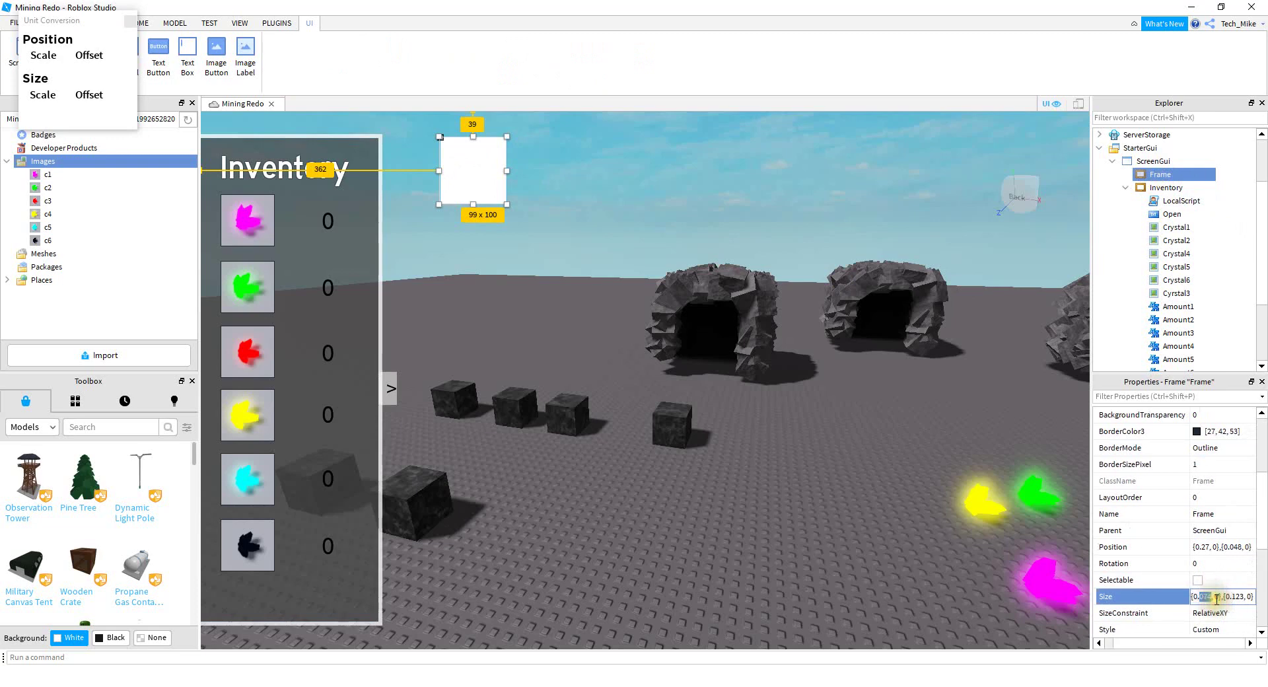
text(2)
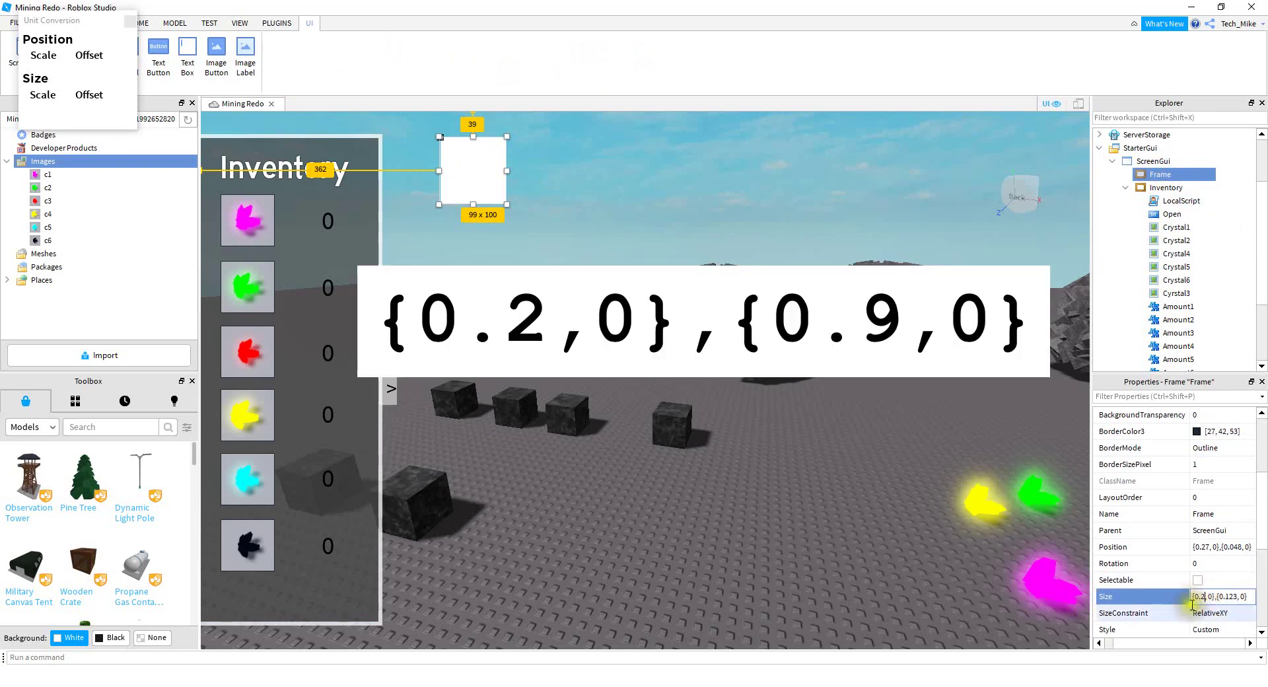
double_click(1225, 597)
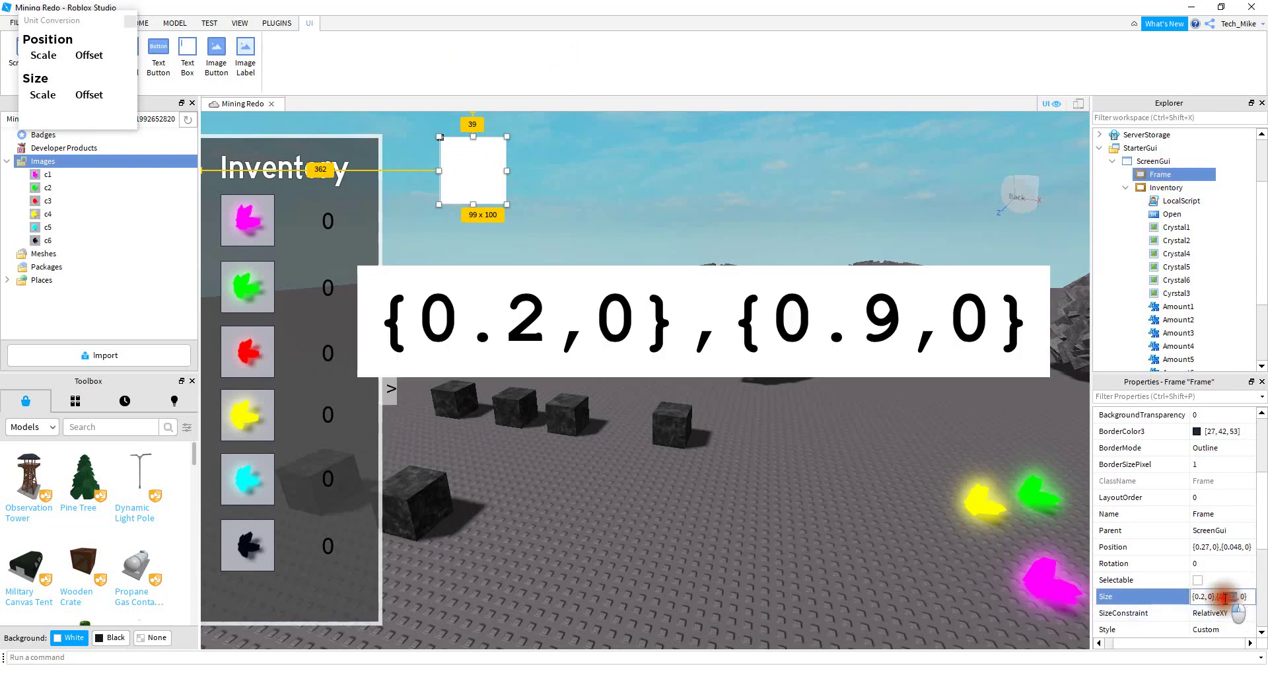
drag(1225, 598, 1232, 603)
text(9)
key(Return)
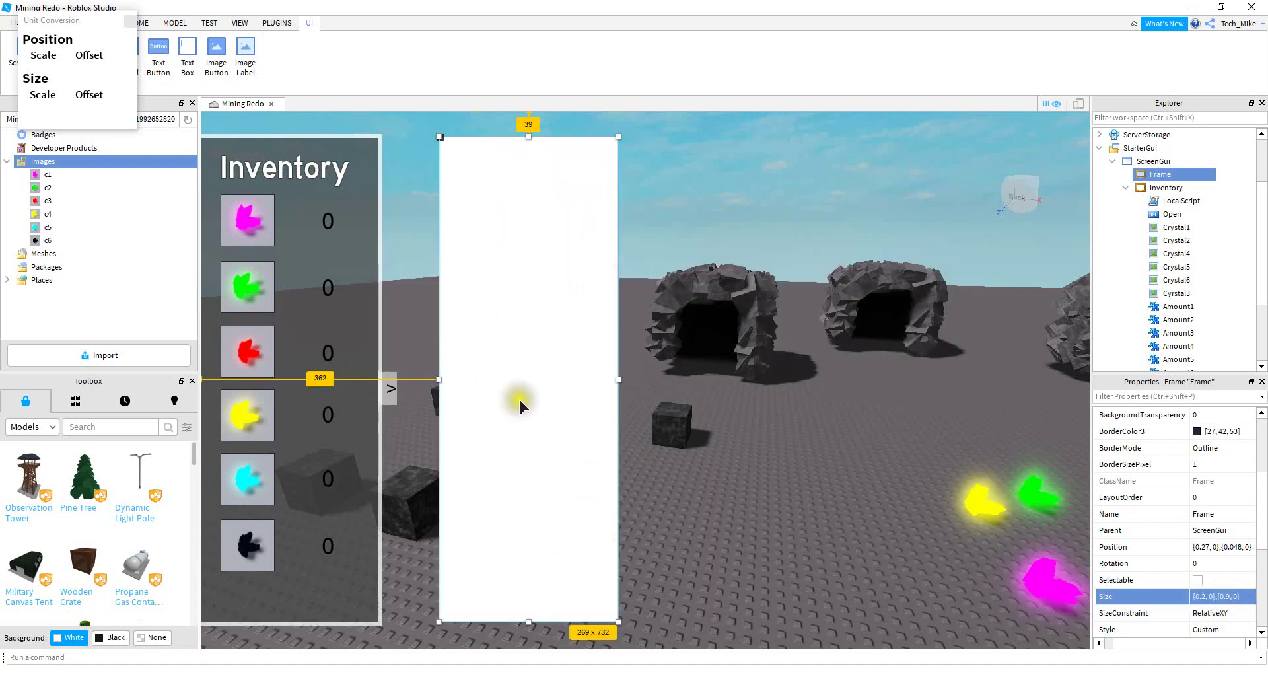
scroll(1149, 462, up, 3)
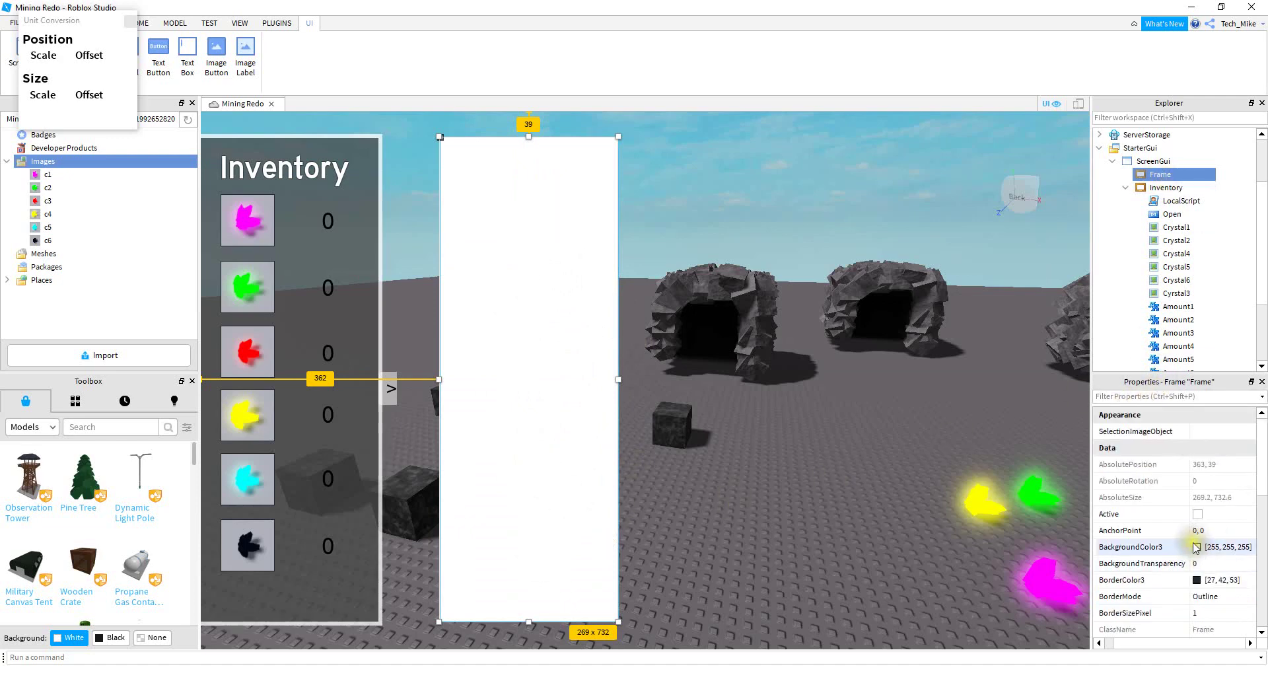
Give the Frame a dark grey (72,72,72) background with 0.25 transparency.
click(1196, 548)
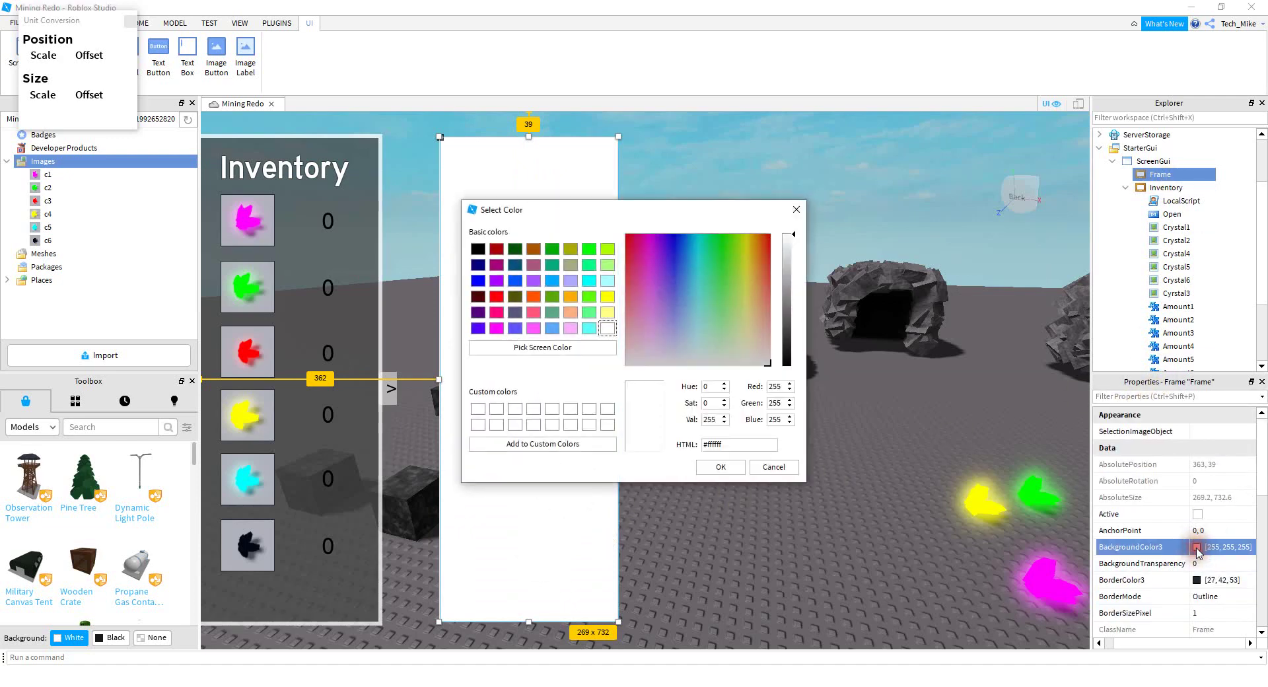
click(788, 316)
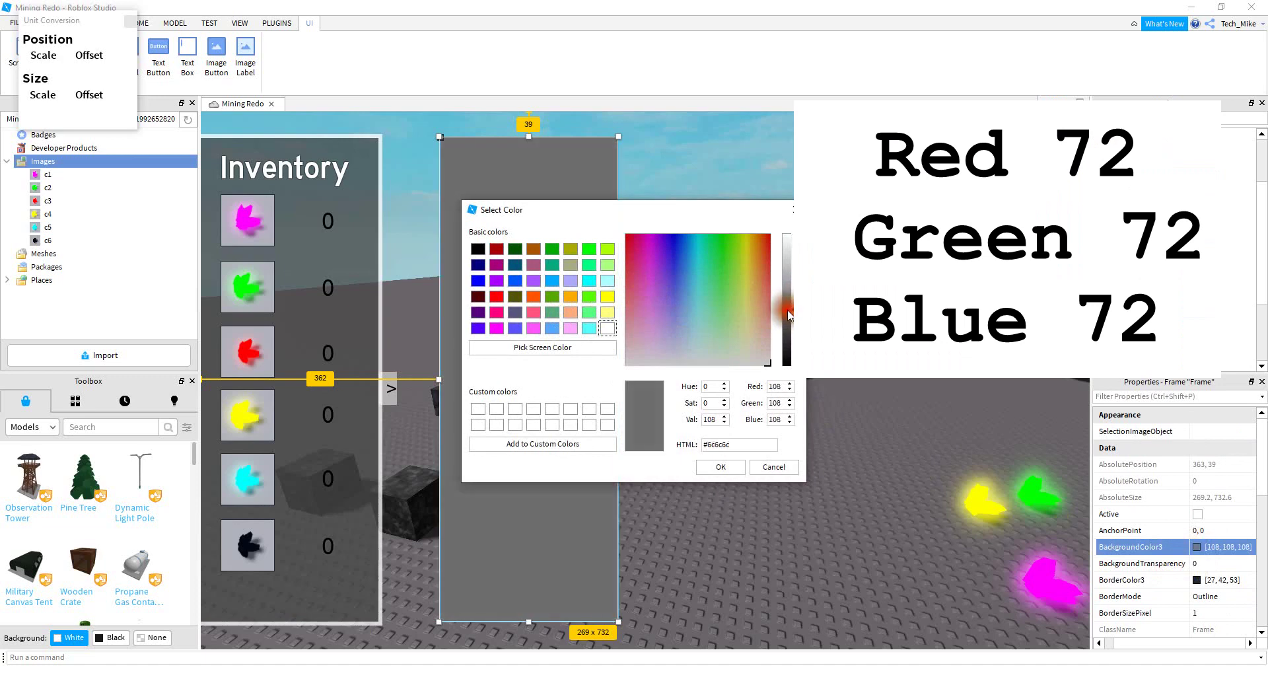
drag(789, 316, 791, 332)
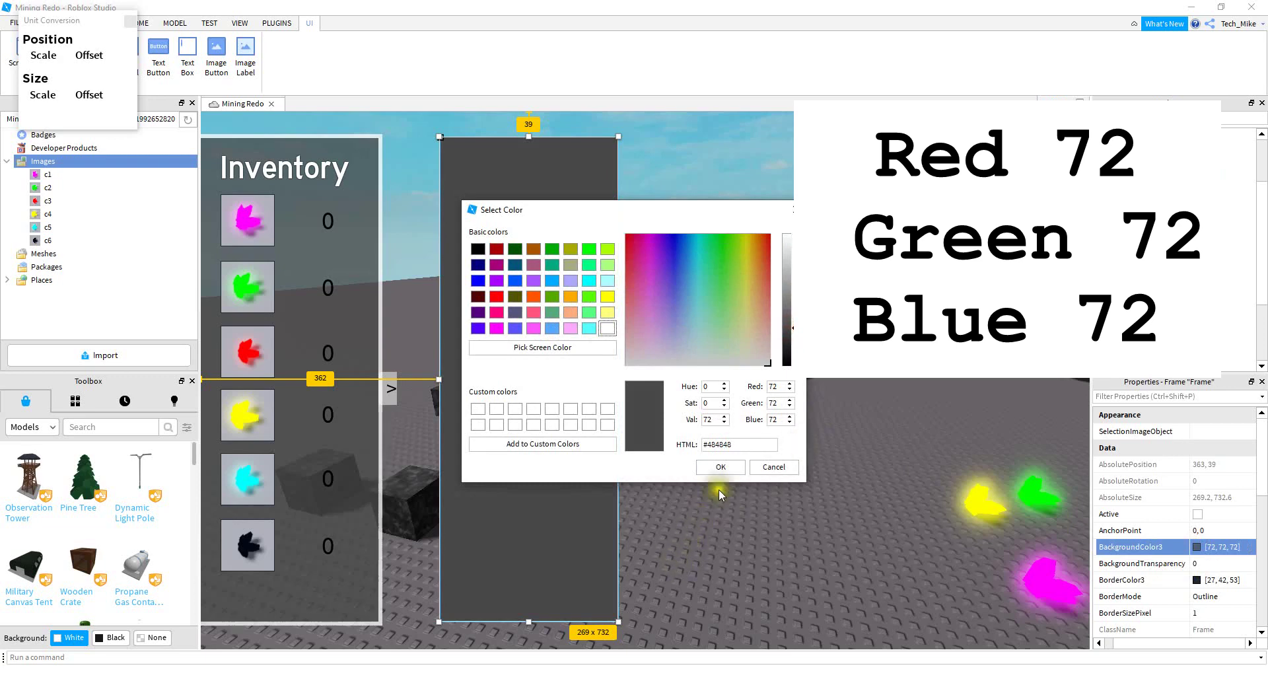
click(721, 467)
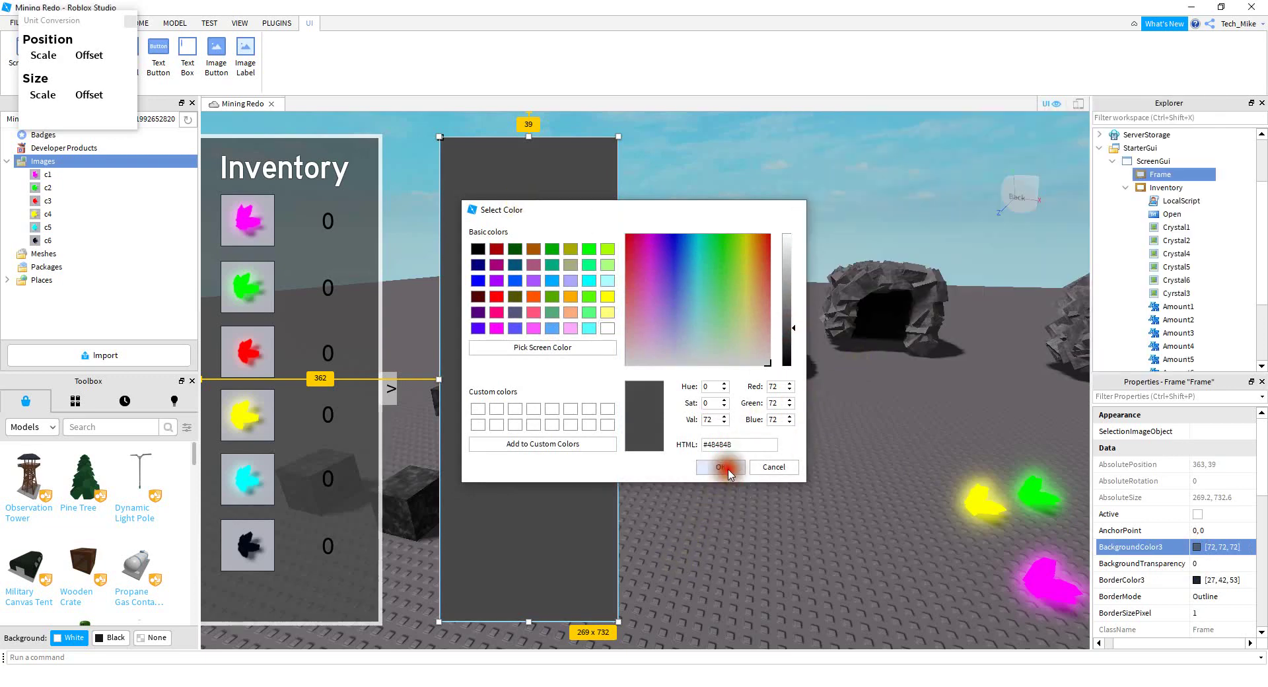
click(1209, 562)
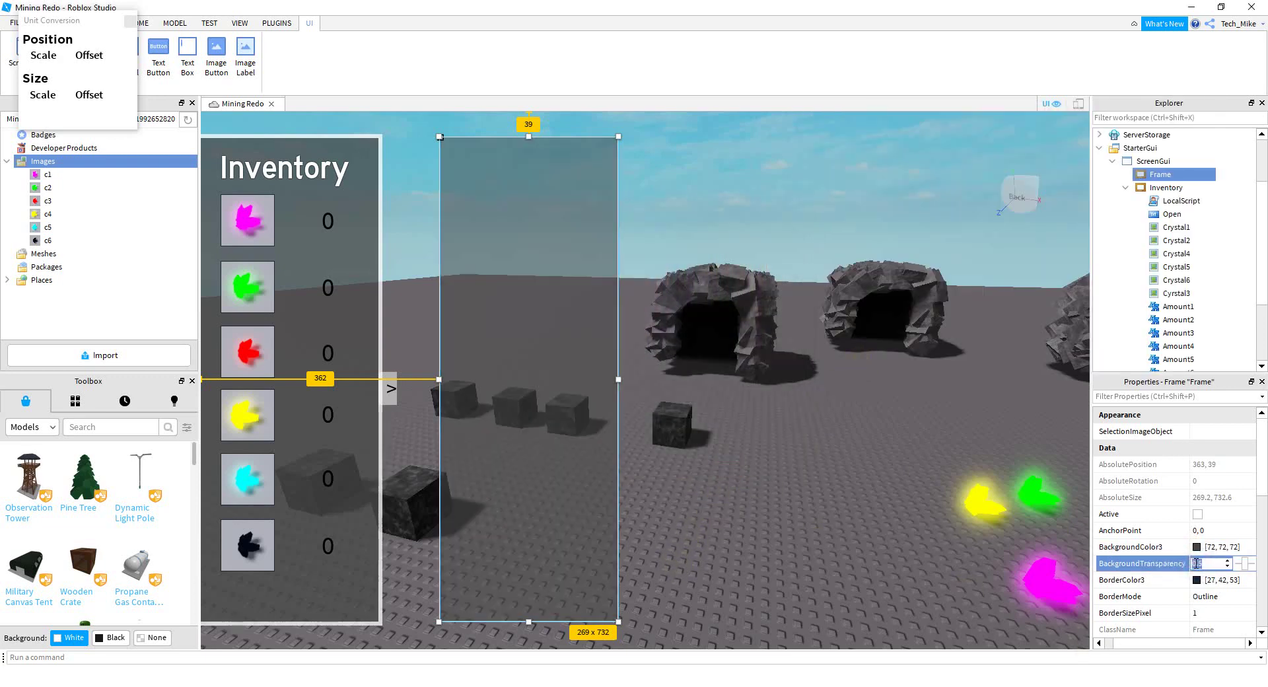
text(0.25)
key(Return)
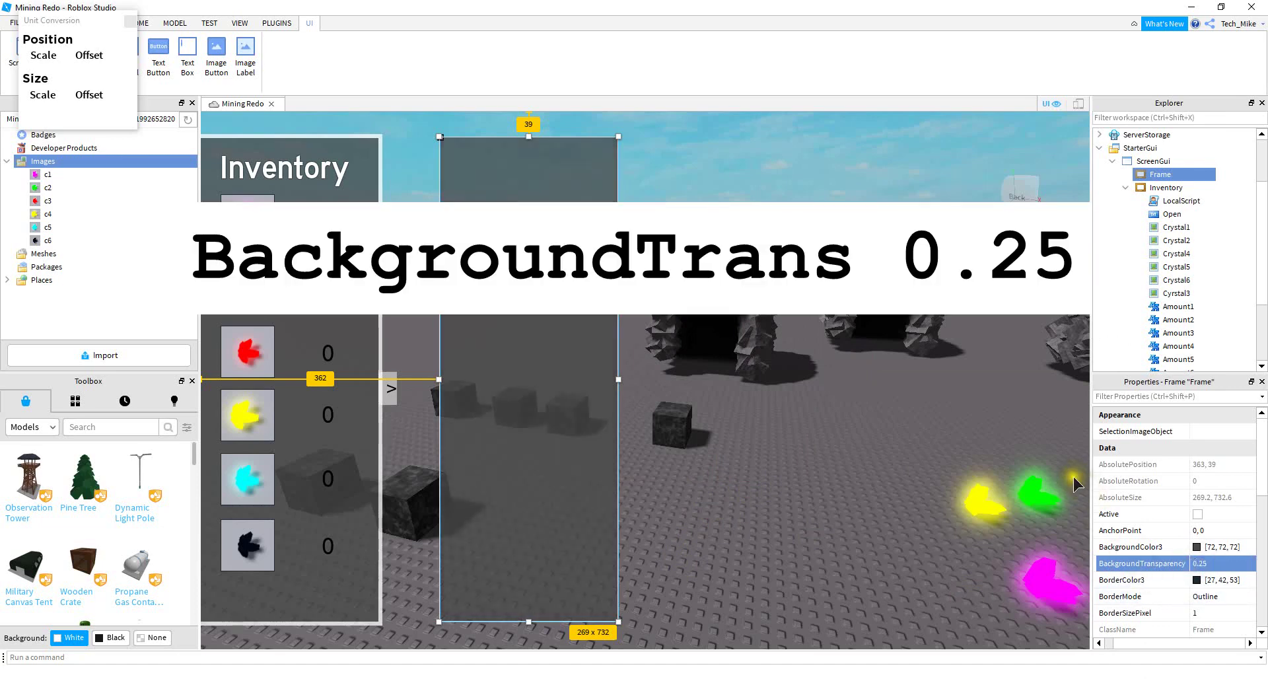
Give the Frame a white border 6 pixels thick.
scroll(1188, 528, down, 1)
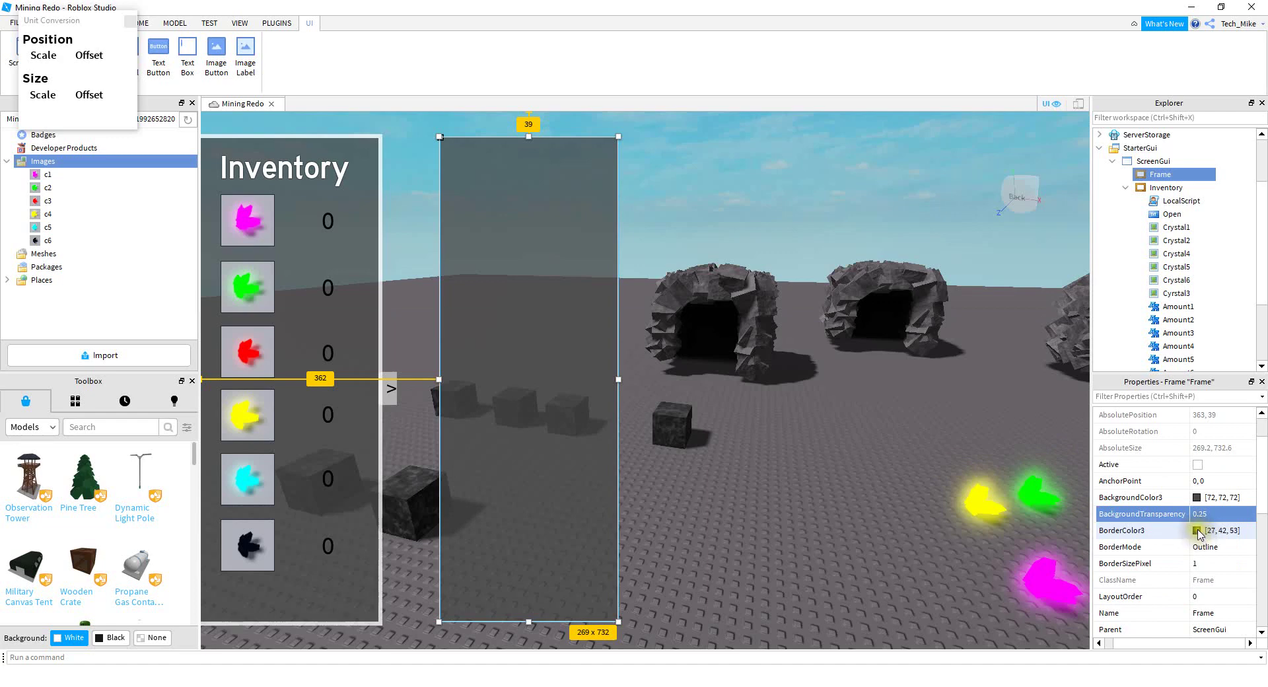
click(1196, 530)
click(607, 328)
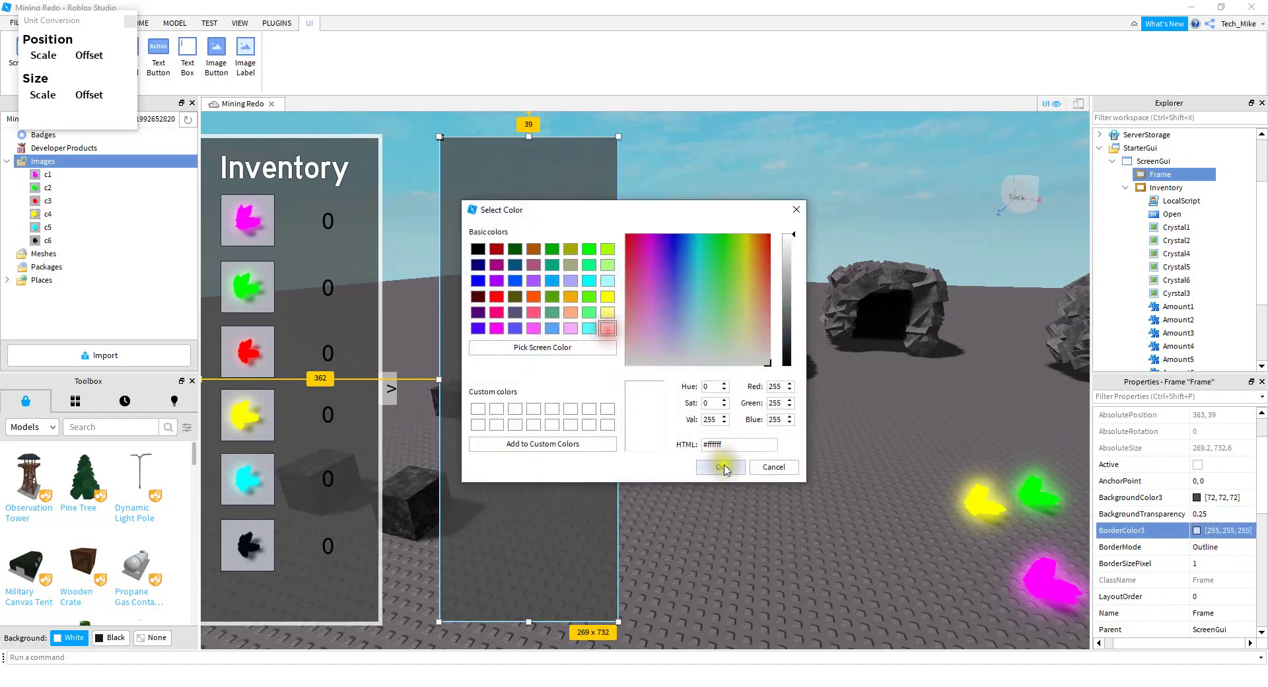
click(721, 466)
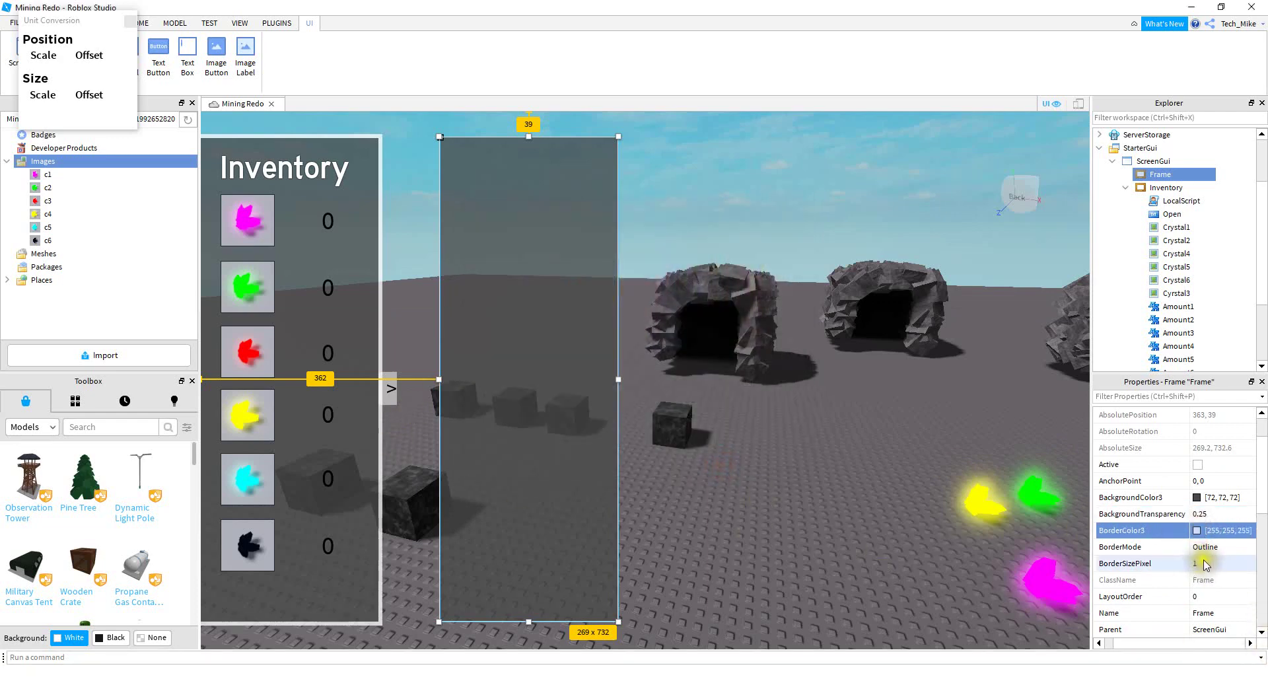
click(1203, 563)
text(6)
key(Return)
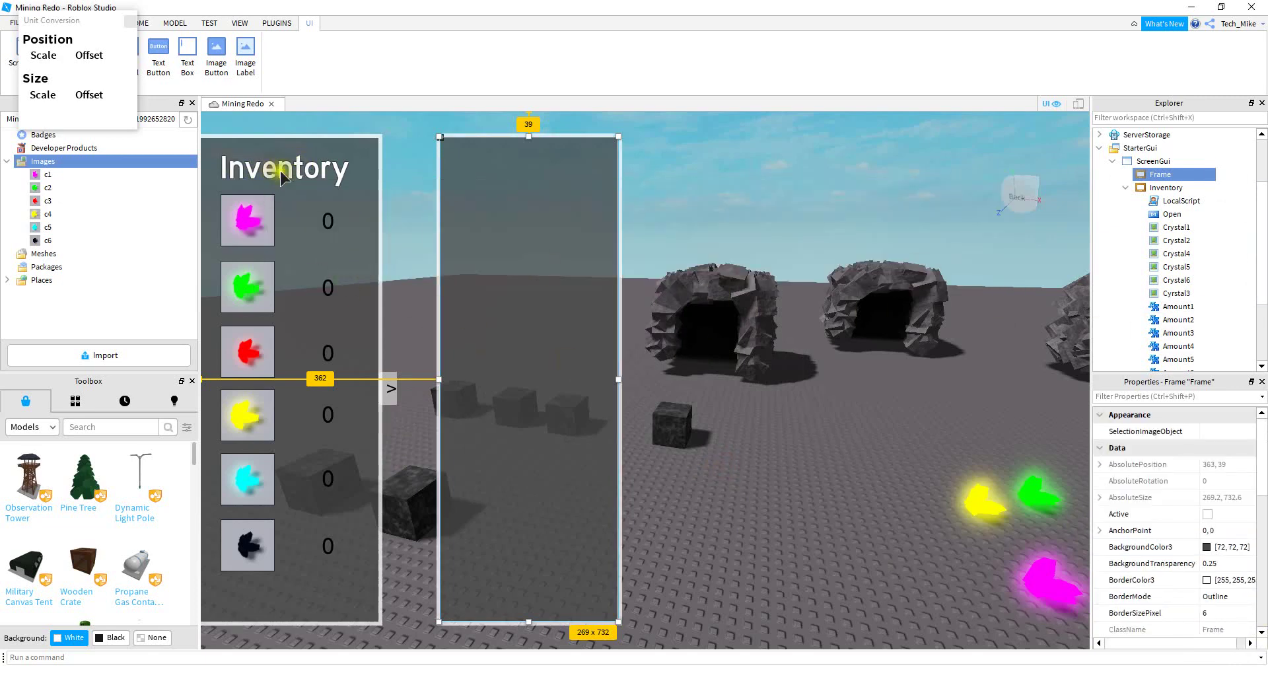
Add a TextLabel titled 'Inventory' to the Frame, with scale size and TextScaled on.
click(1178, 174)
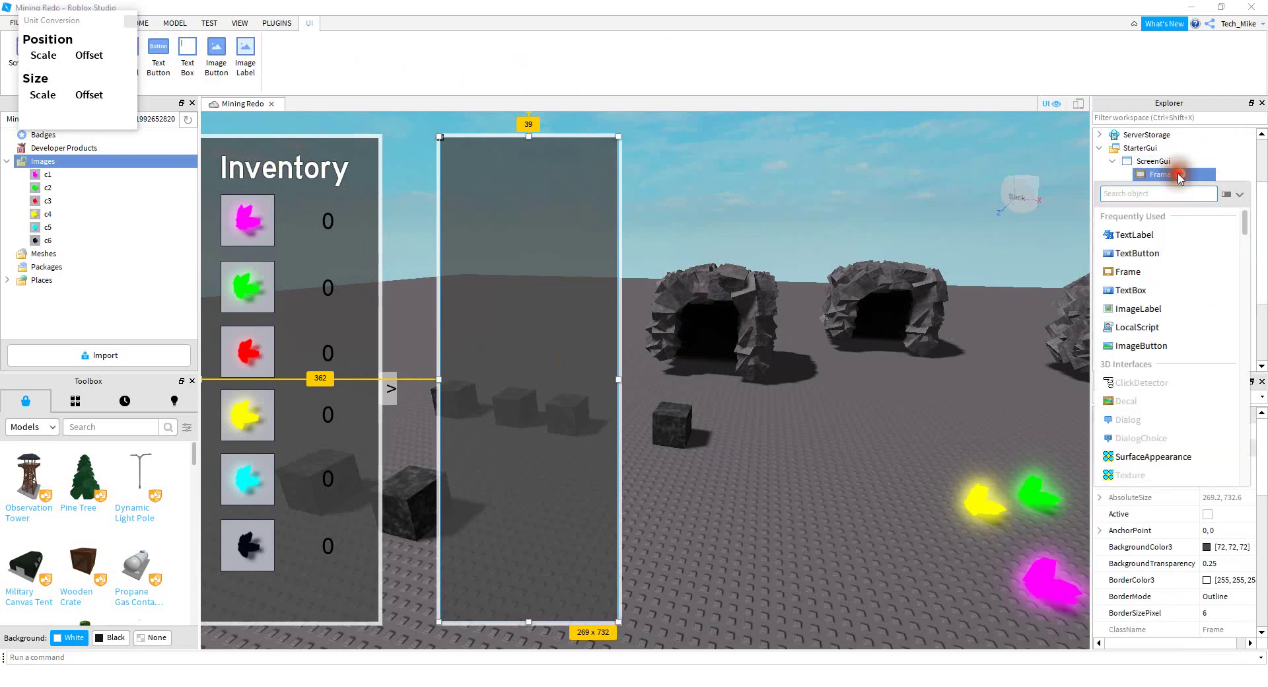
click(1133, 234)
drag(481, 166, 532, 169)
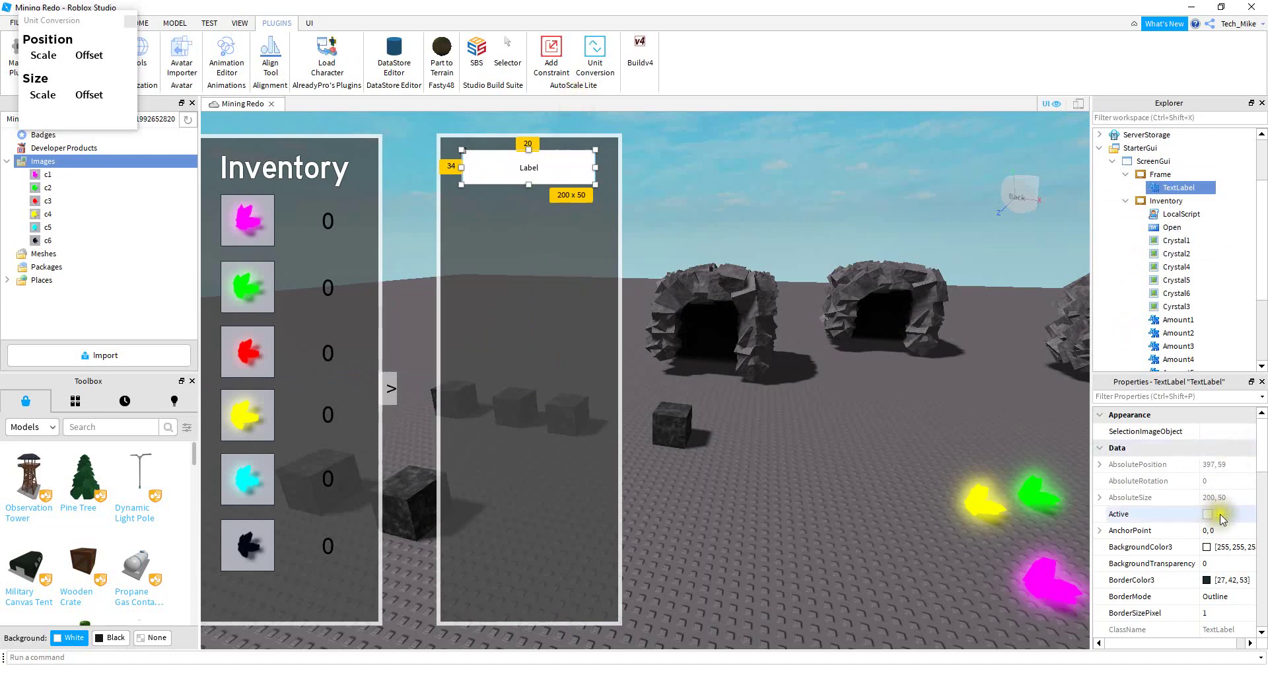
click(41, 94)
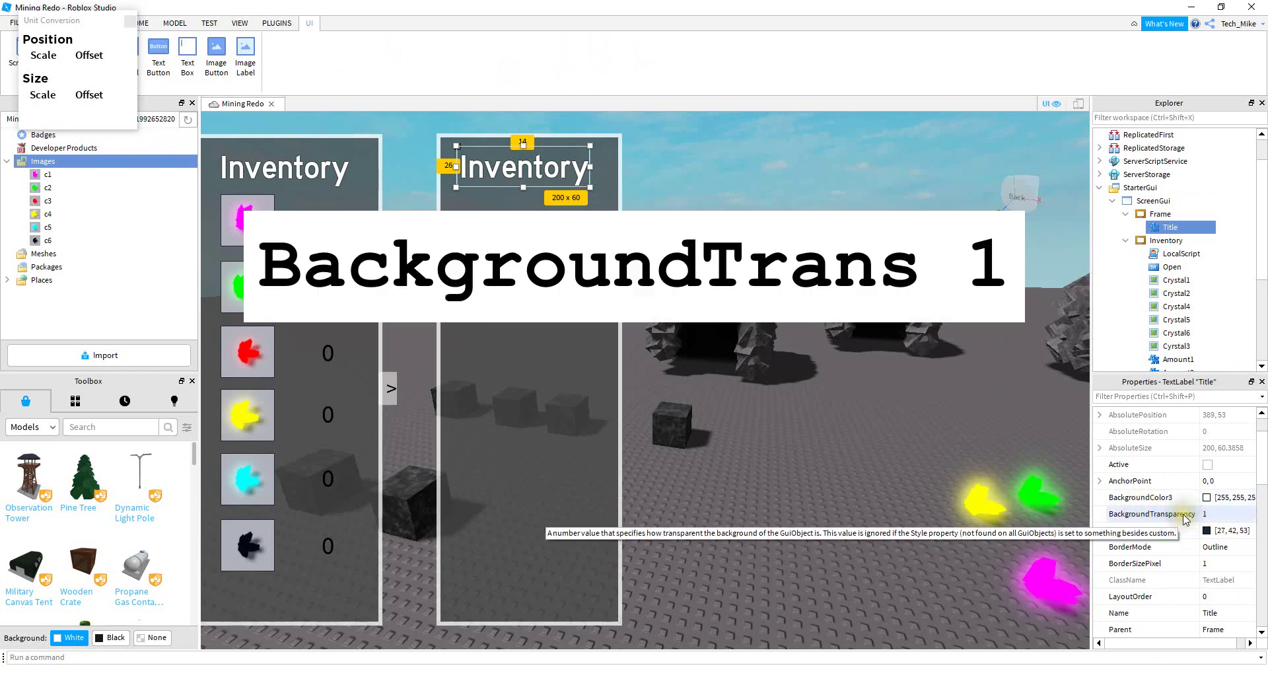
scroll(1211, 515, down, 10)
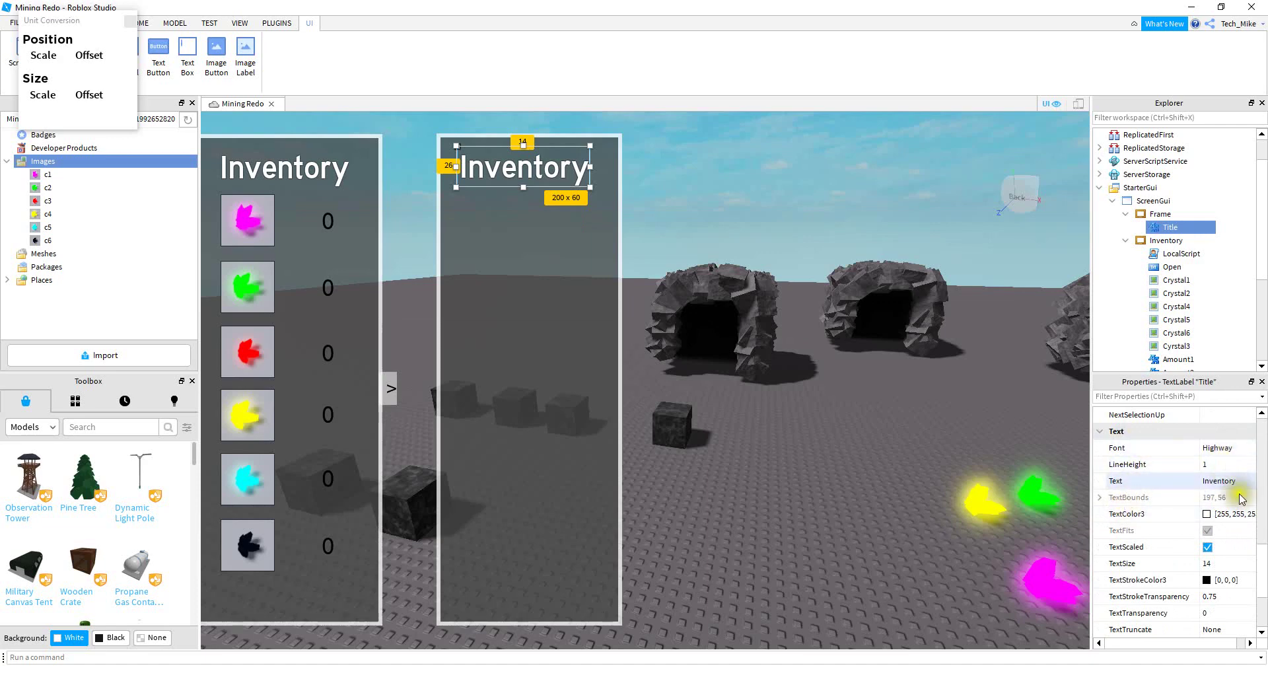
scroll(1182, 491, down, 1)
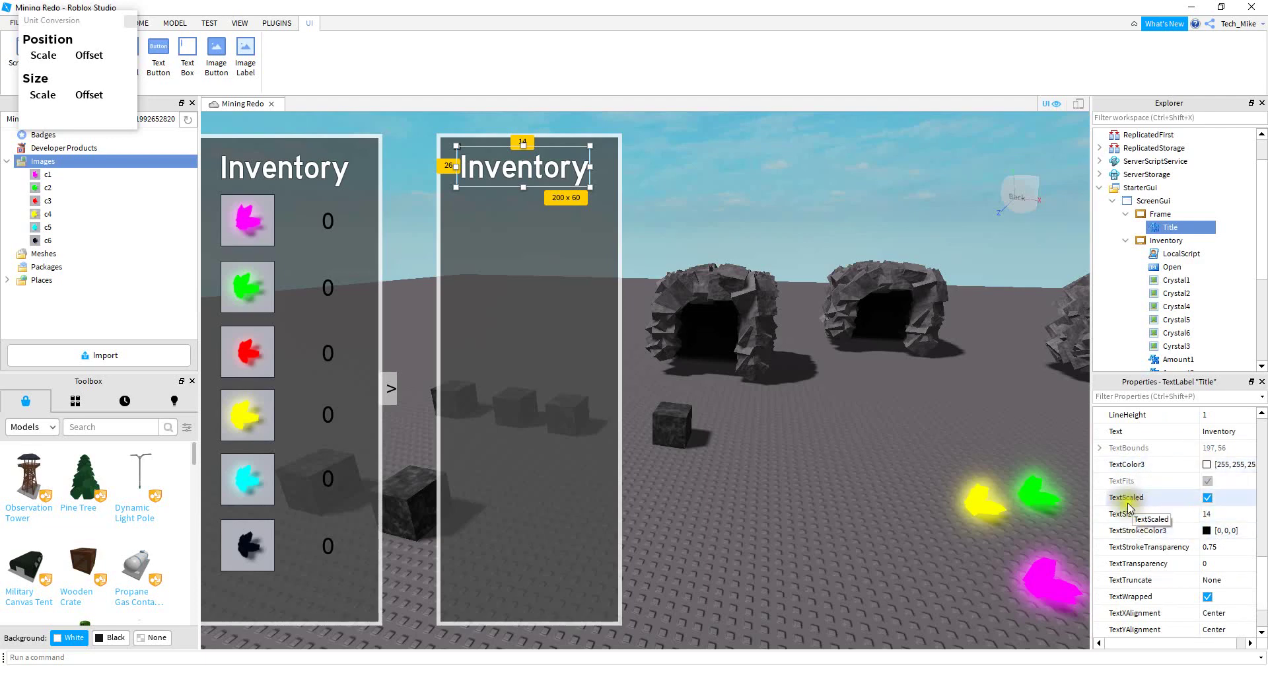
click(1207, 498)
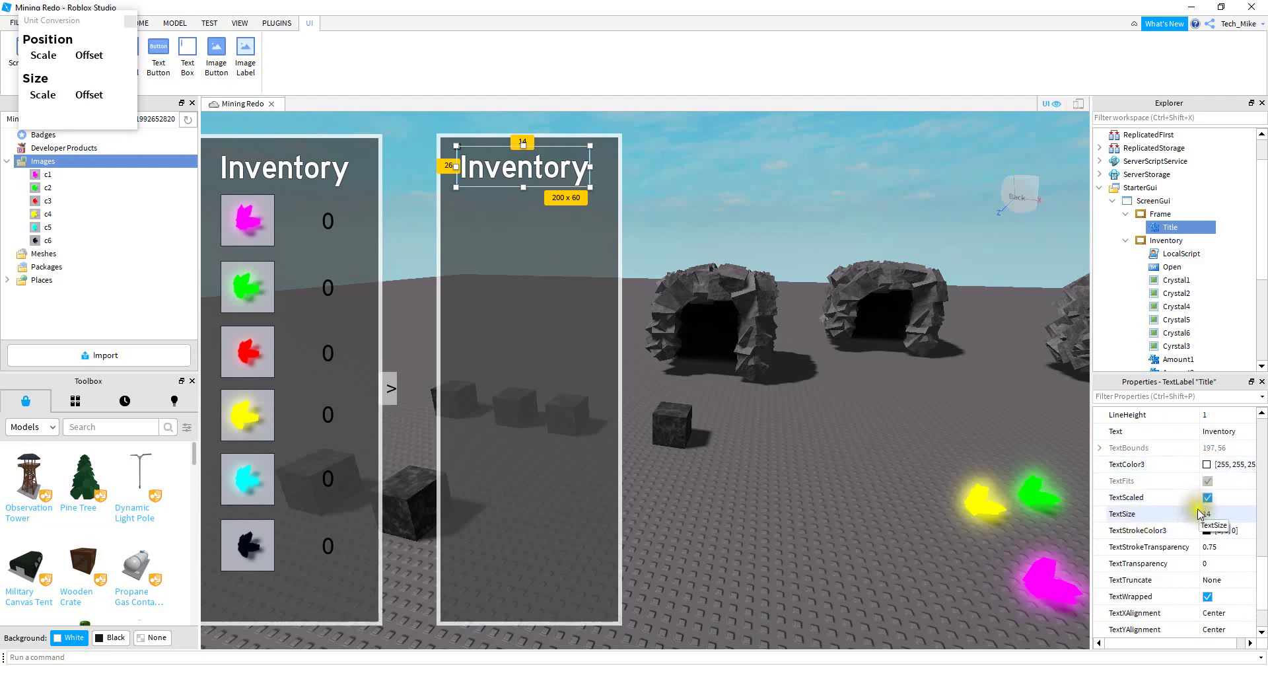
scroll(1156, 528, down, 1)
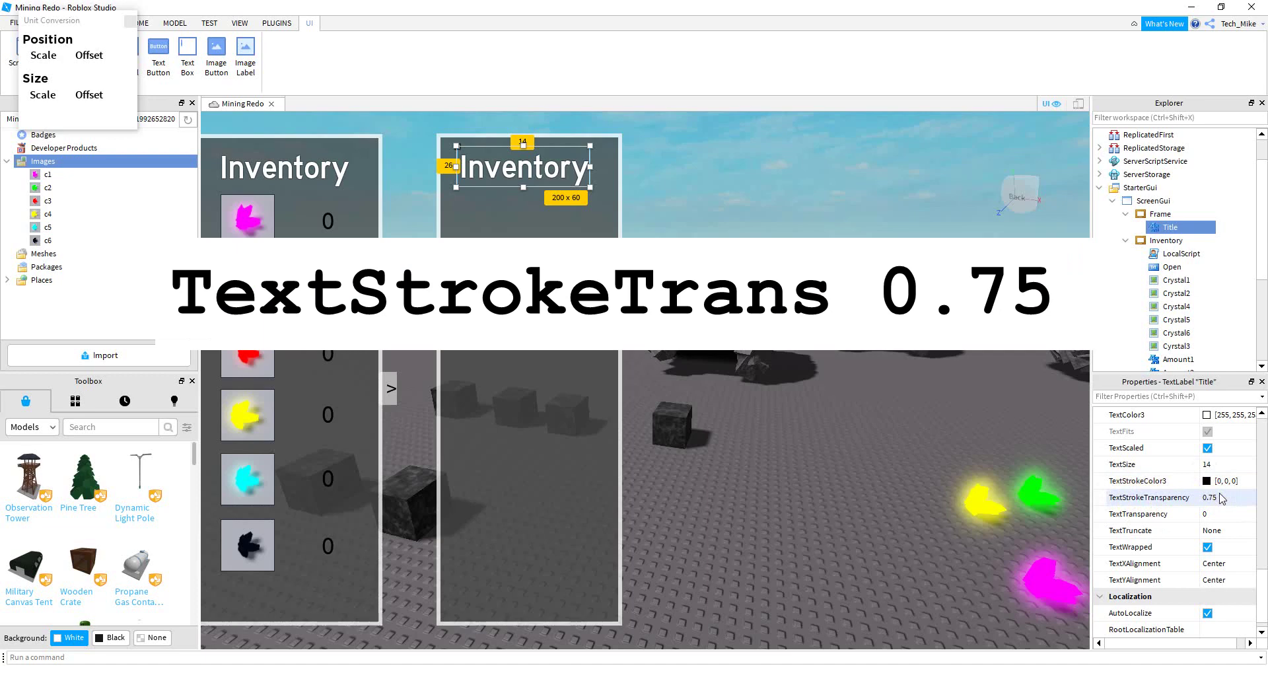
scroll(1182, 489, up, 4)
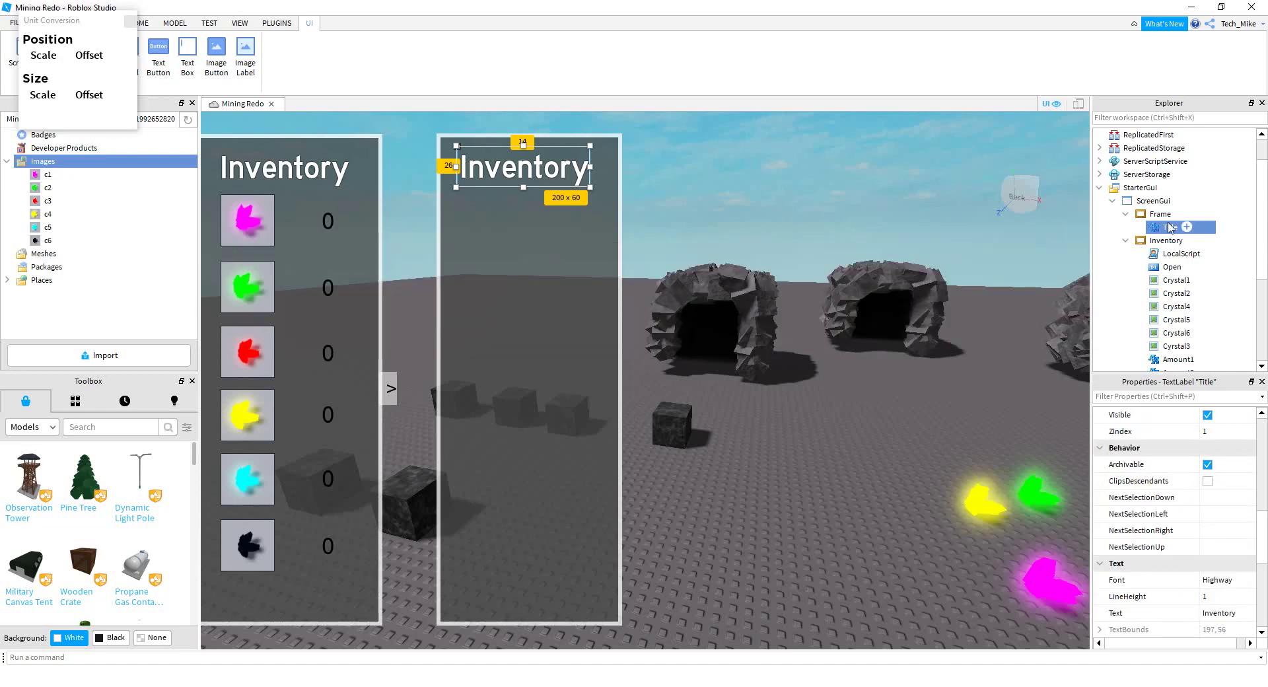
Keep the Title inside the Frame and add an ImageLabel slot below it.
drag(1170, 227, 1164, 235)
drag(1162, 236, 1162, 236)
drag(1188, 233, 1181, 221)
click(1181, 216)
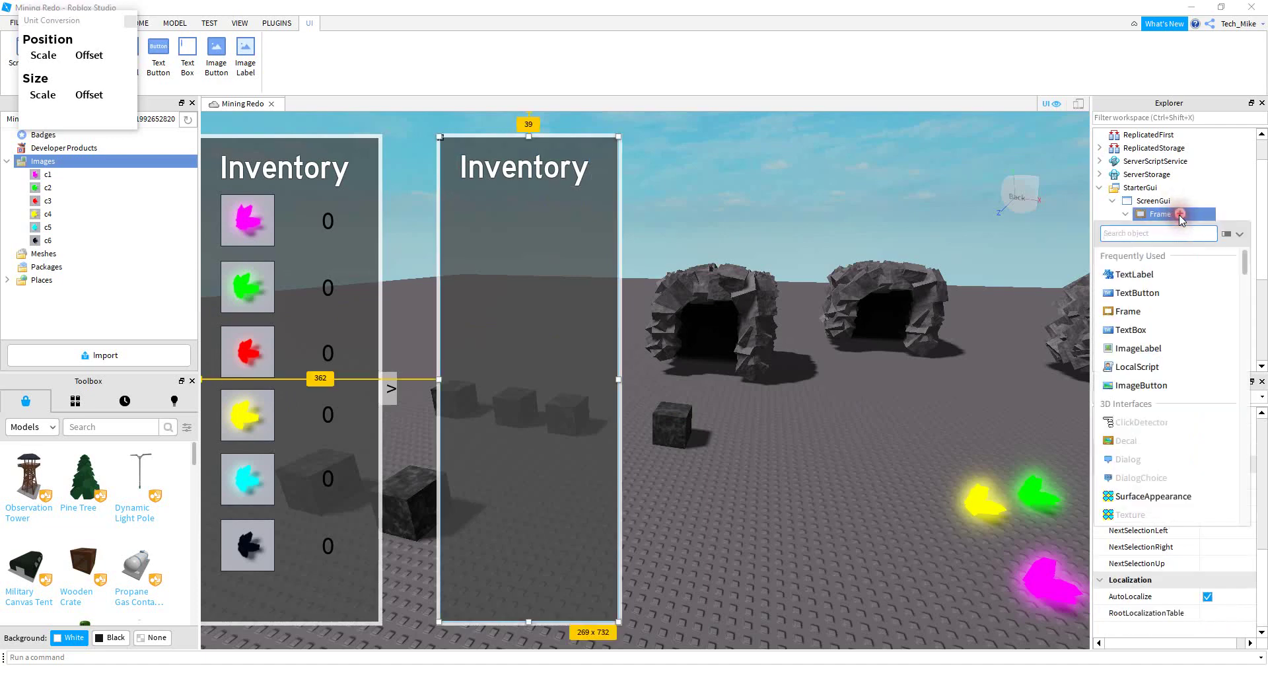
click(1156, 355)
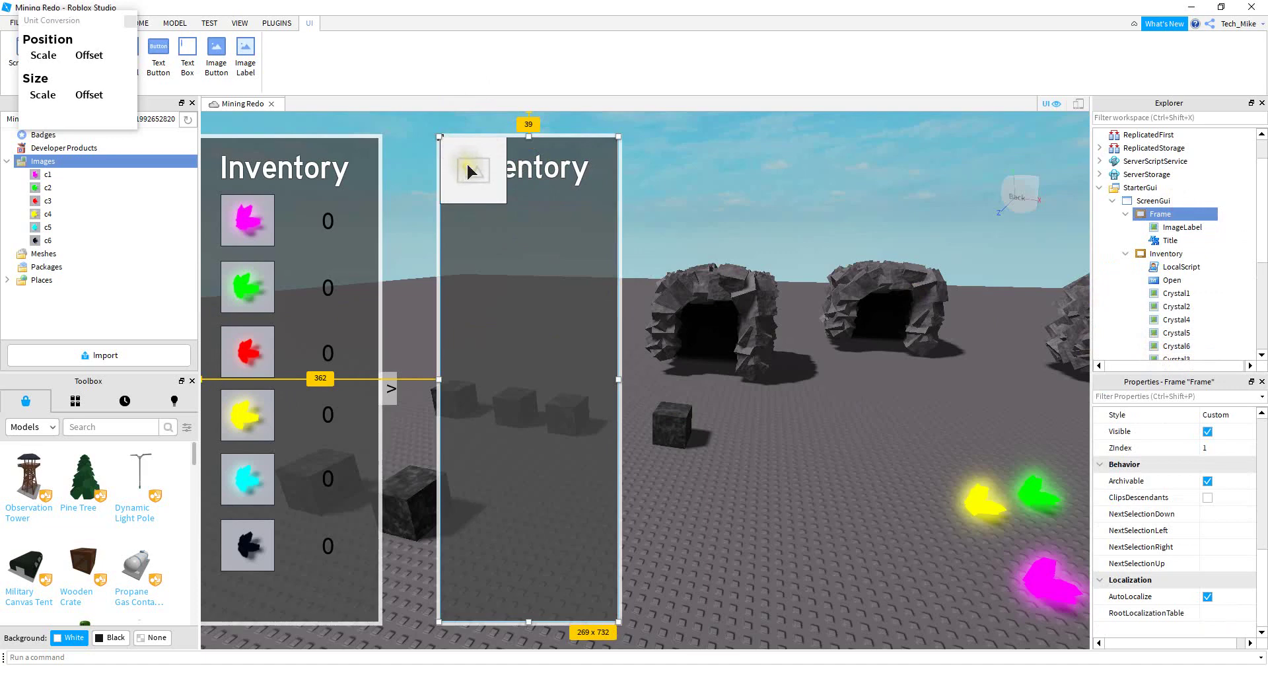
drag(465, 171, 484, 233)
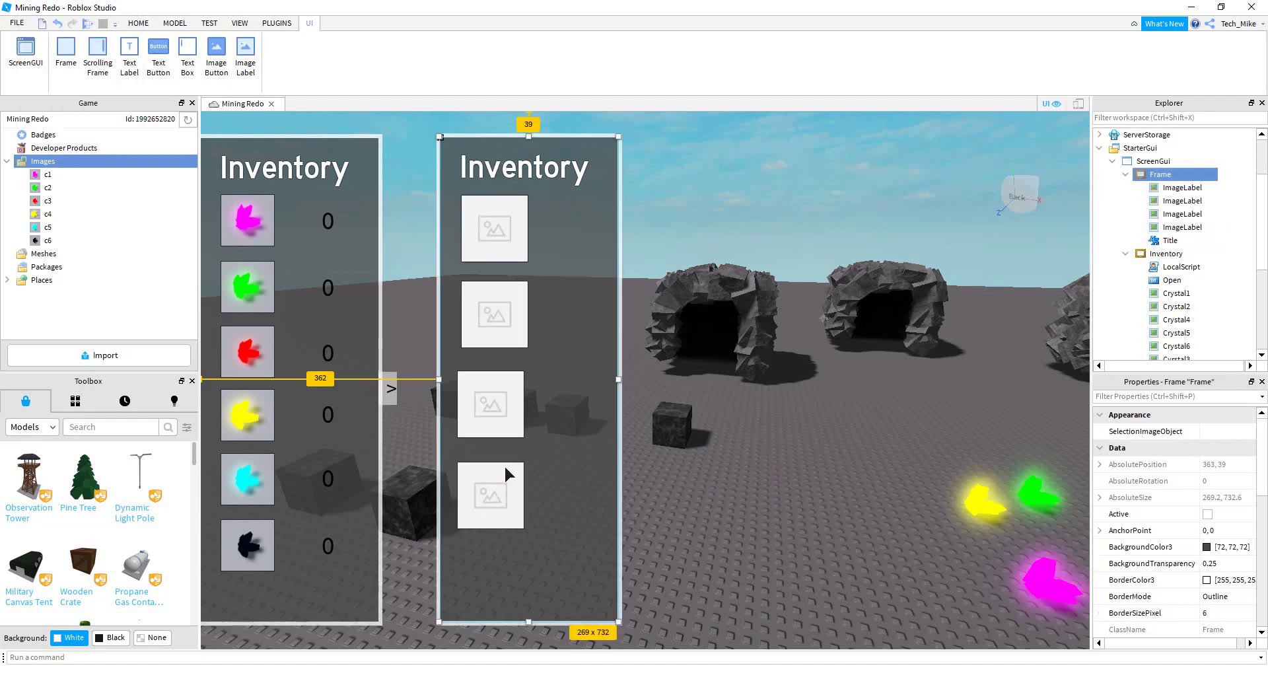
Select the inventory frame and turn the camera to look across the crystals.
click(501, 519)
right_drag(998, 446, 851, 530)
scroll(854, 593, down, 3)
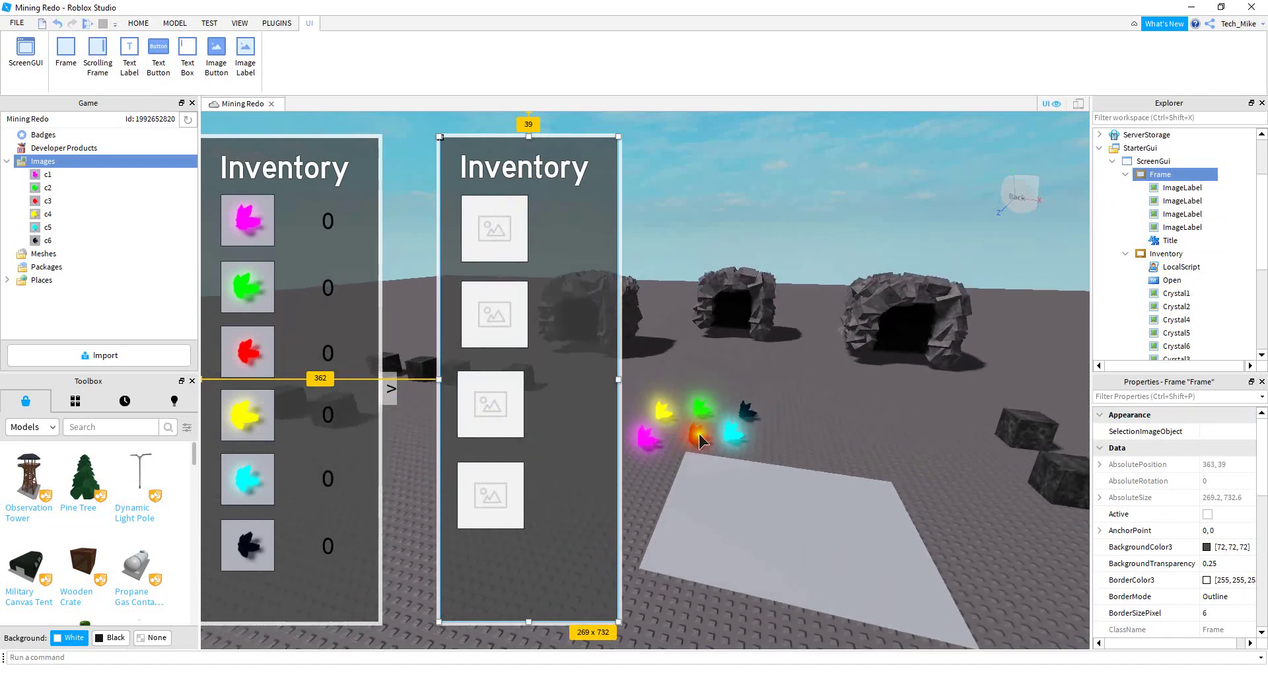
Move the red crystal onto the grey plate and launch Snipping Tool.
drag(698, 433, 792, 517)
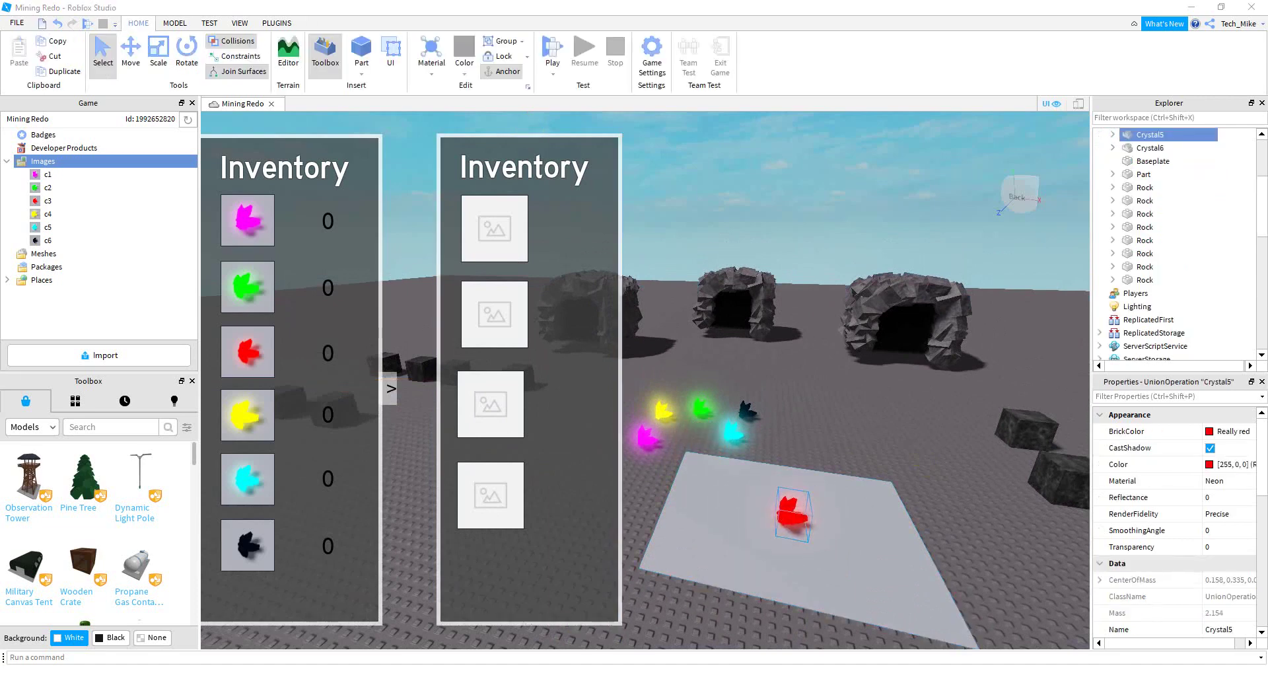
key(super+s)
text(snip)
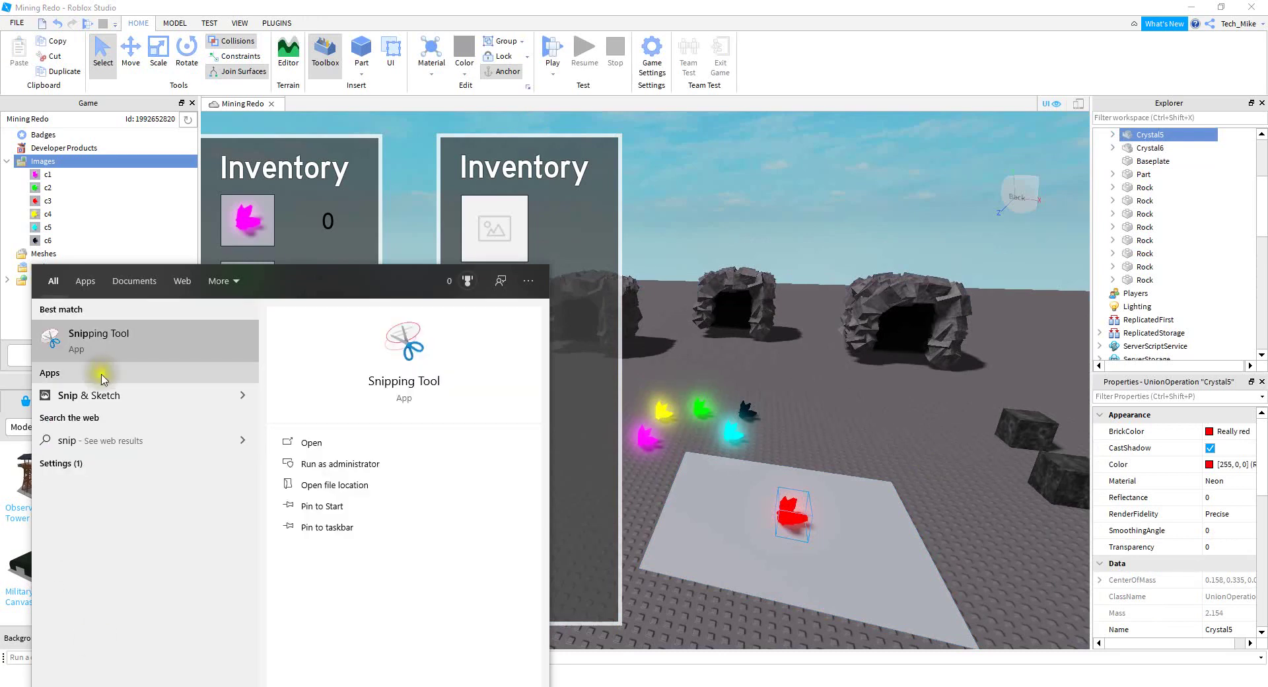
click(102, 334)
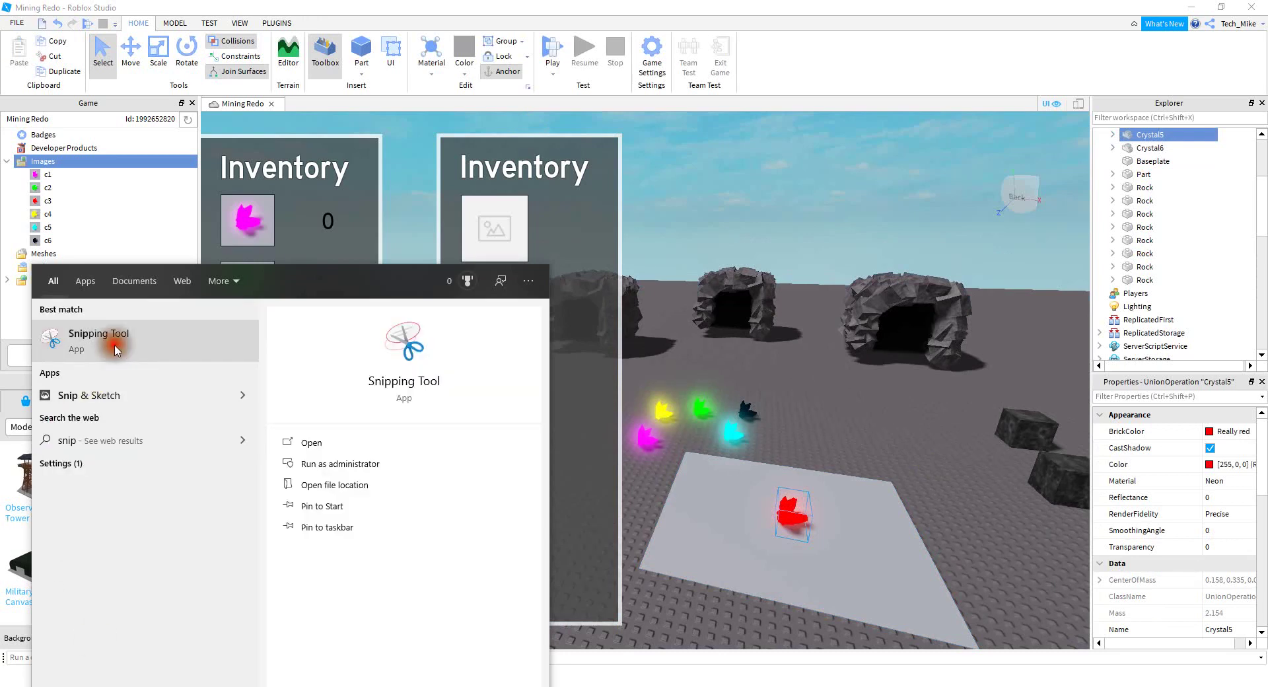
Snip the area around the red crystal and save it as a PNG.
click(764, 504)
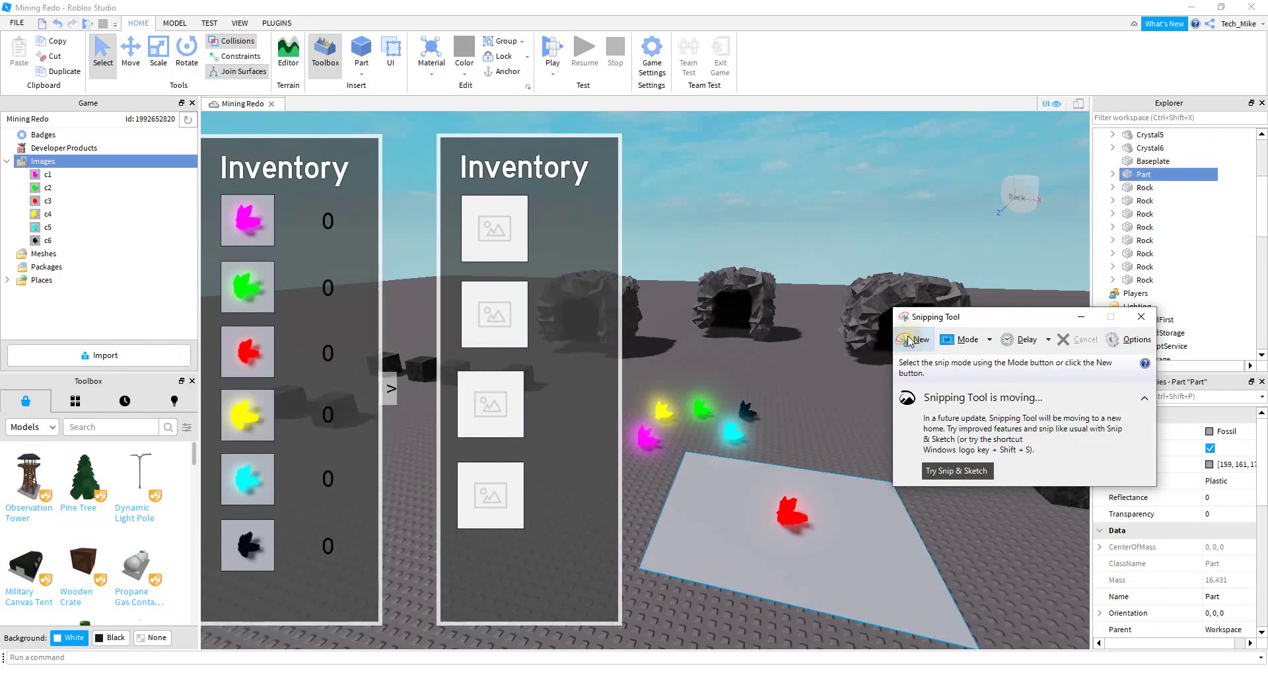
click(908, 340)
drag(764, 484, 824, 547)
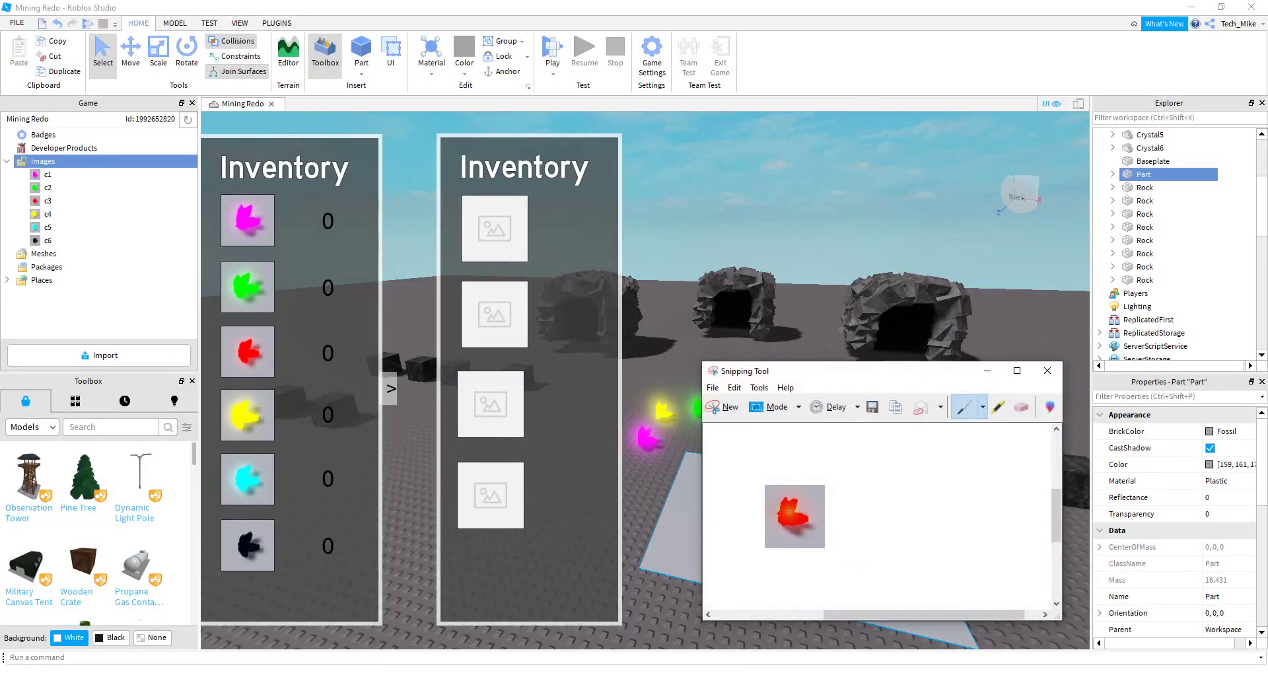
click(712, 388)
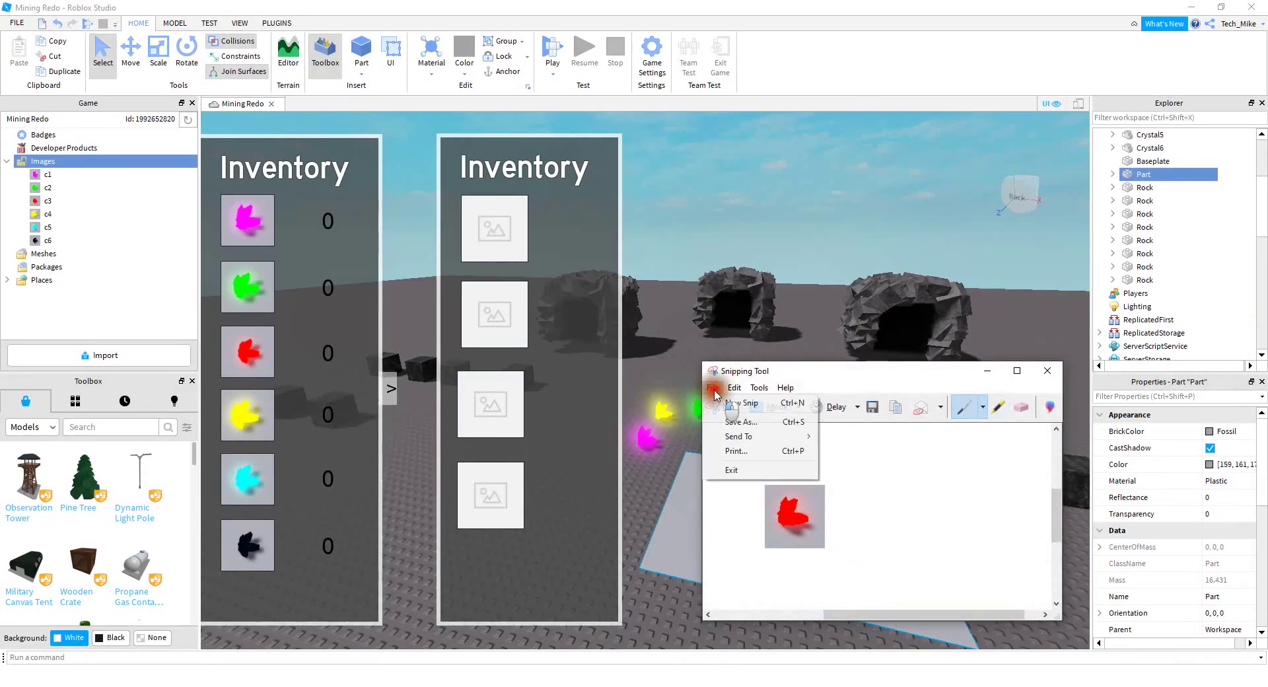
click(751, 423)
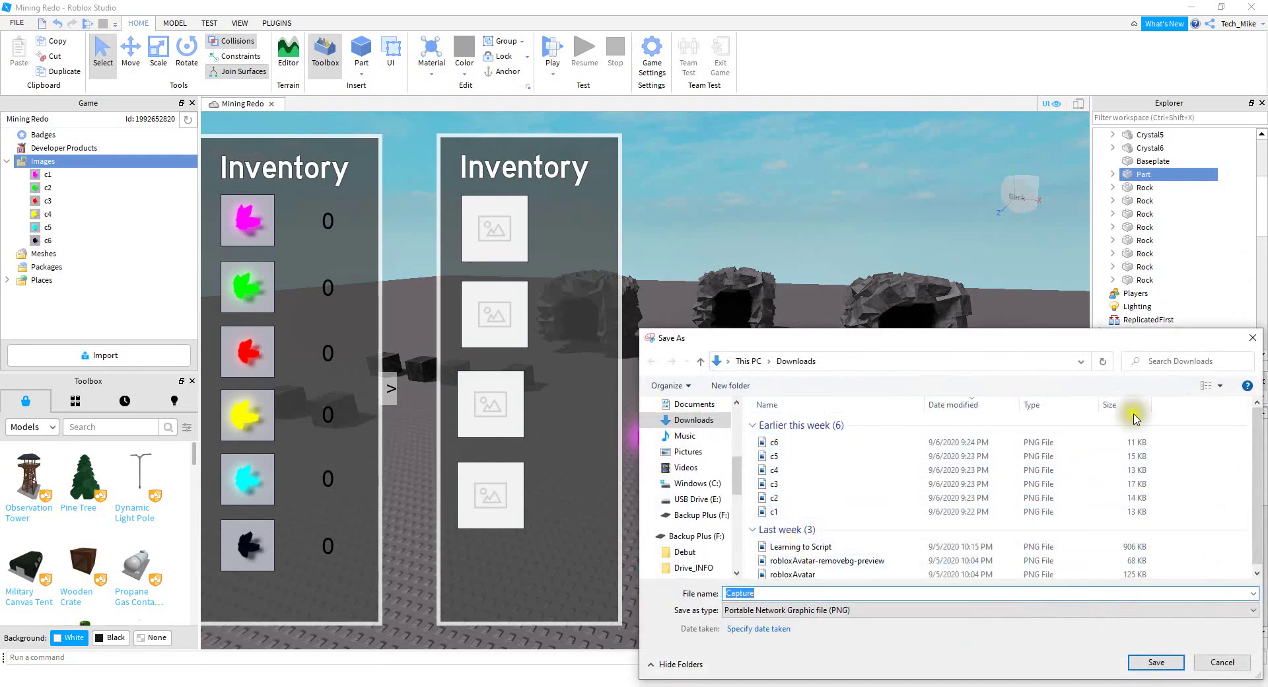
Move the cyan crystal onto the plate, then undo the move.
click(720, 432)
drag(722, 433, 775, 512)
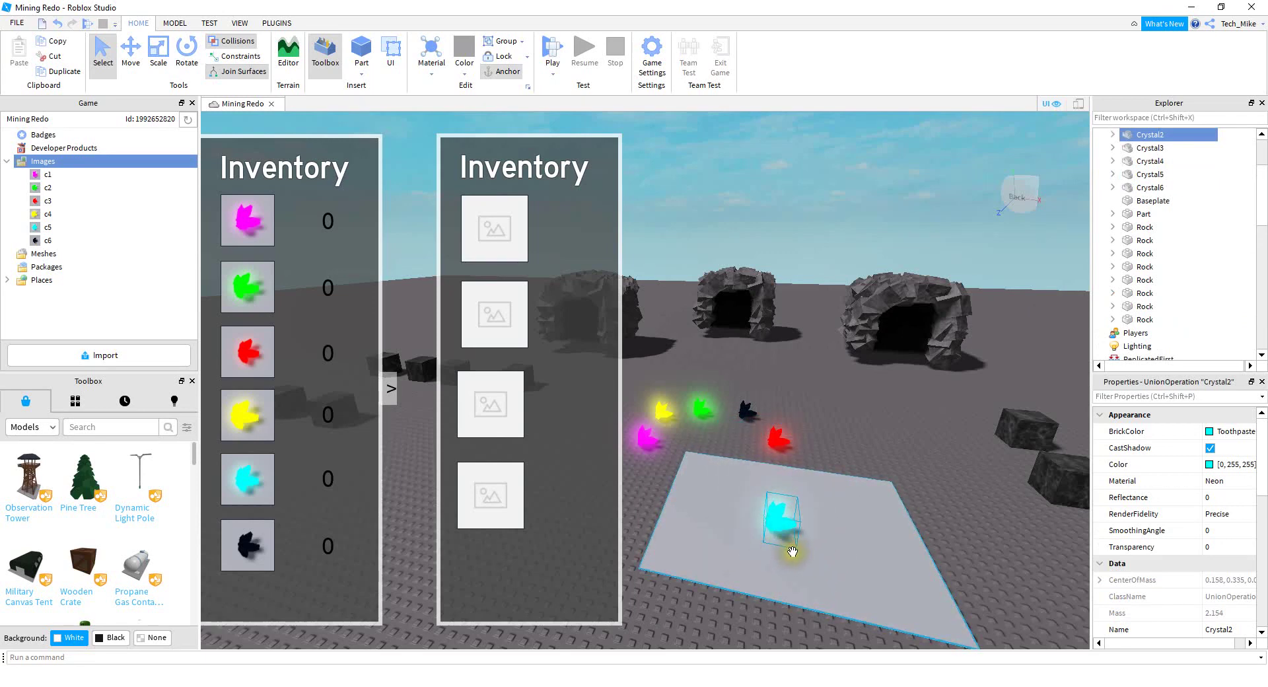
key(ctrl+z)
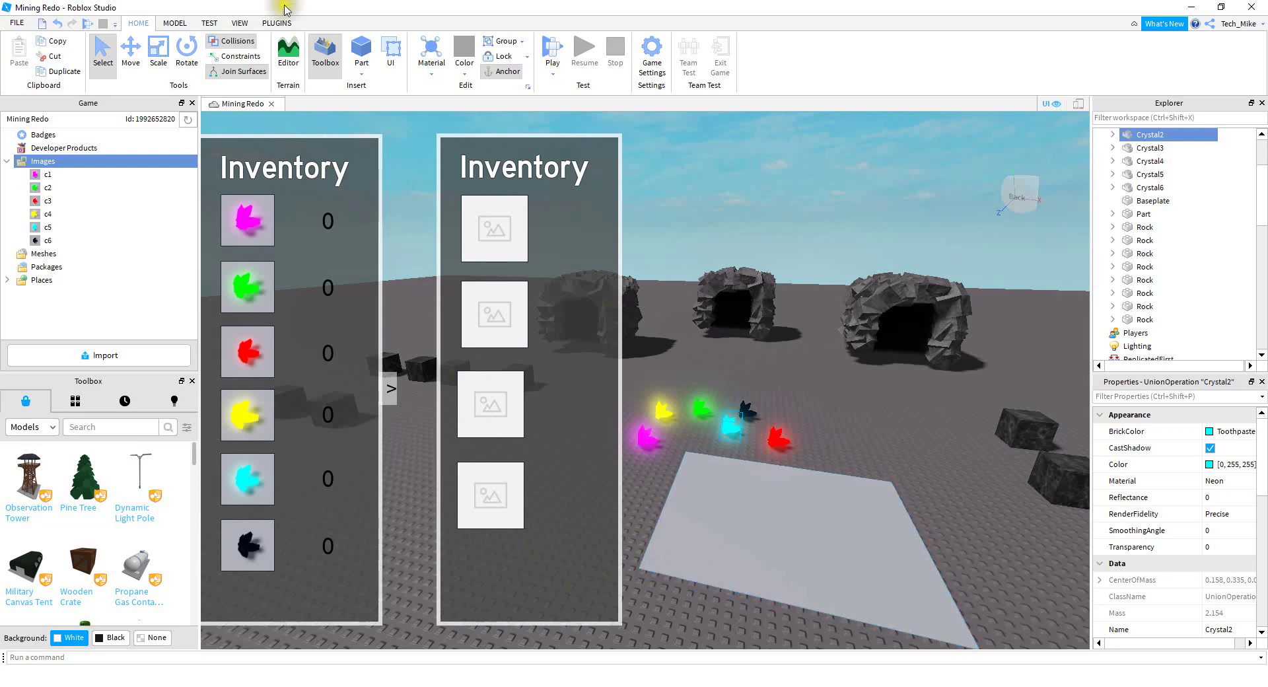
Import crystal images c1–c6 from Downloads into the Images folder via Add Assets.
click(239, 25)
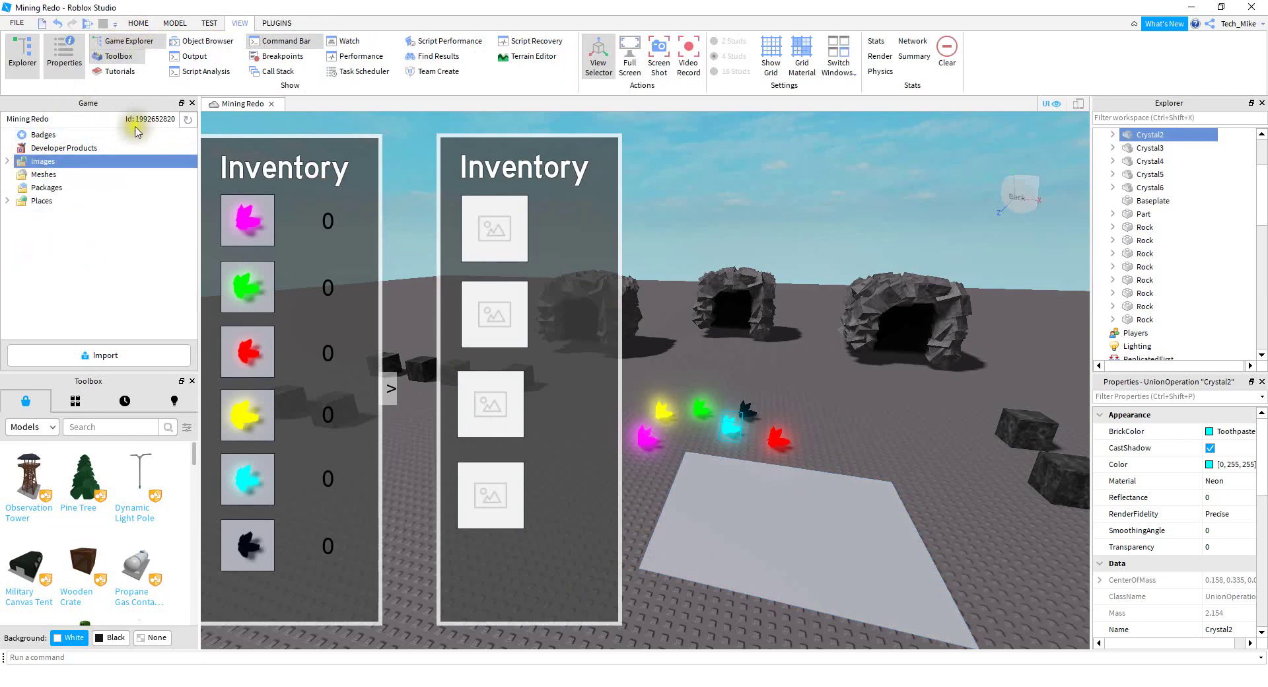
double_click(43, 162)
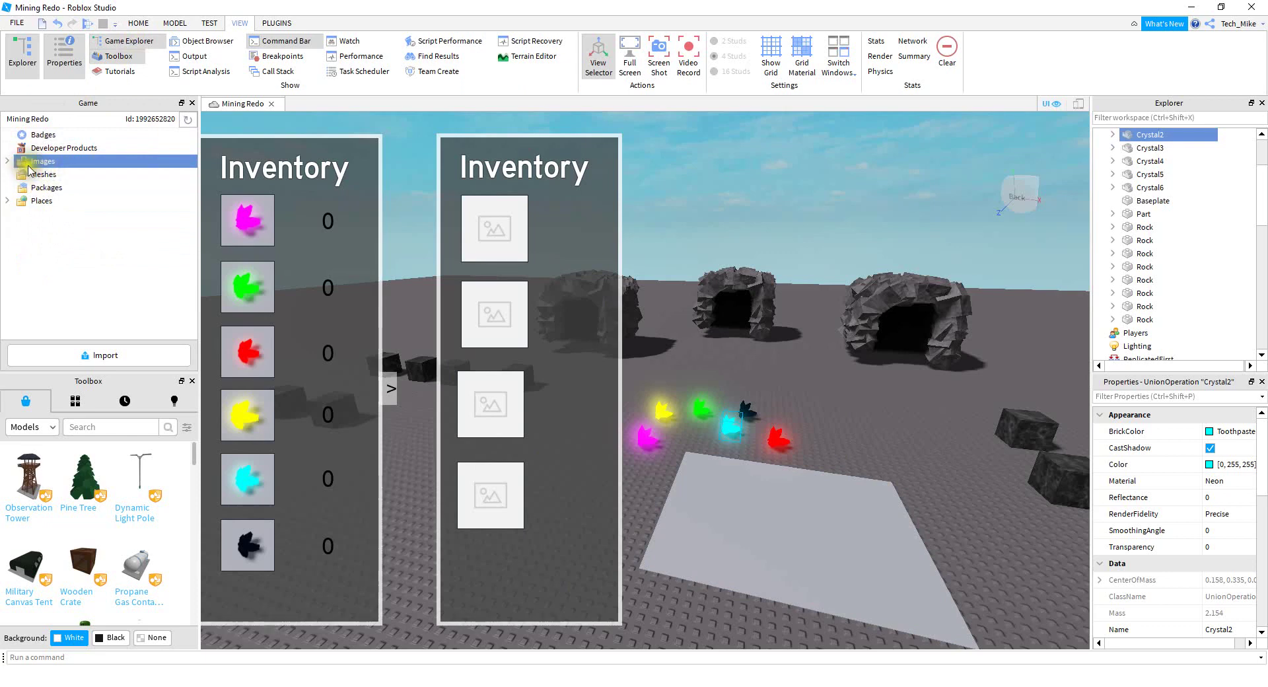
right_click(43, 163)
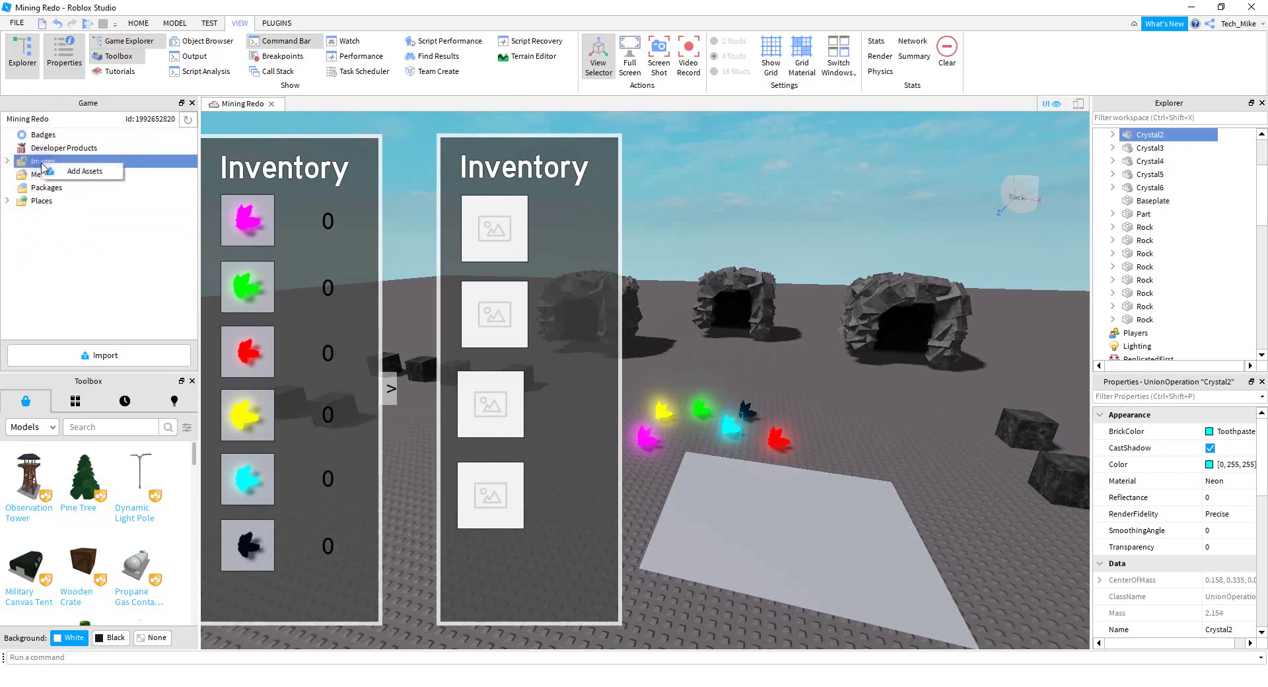
click(79, 171)
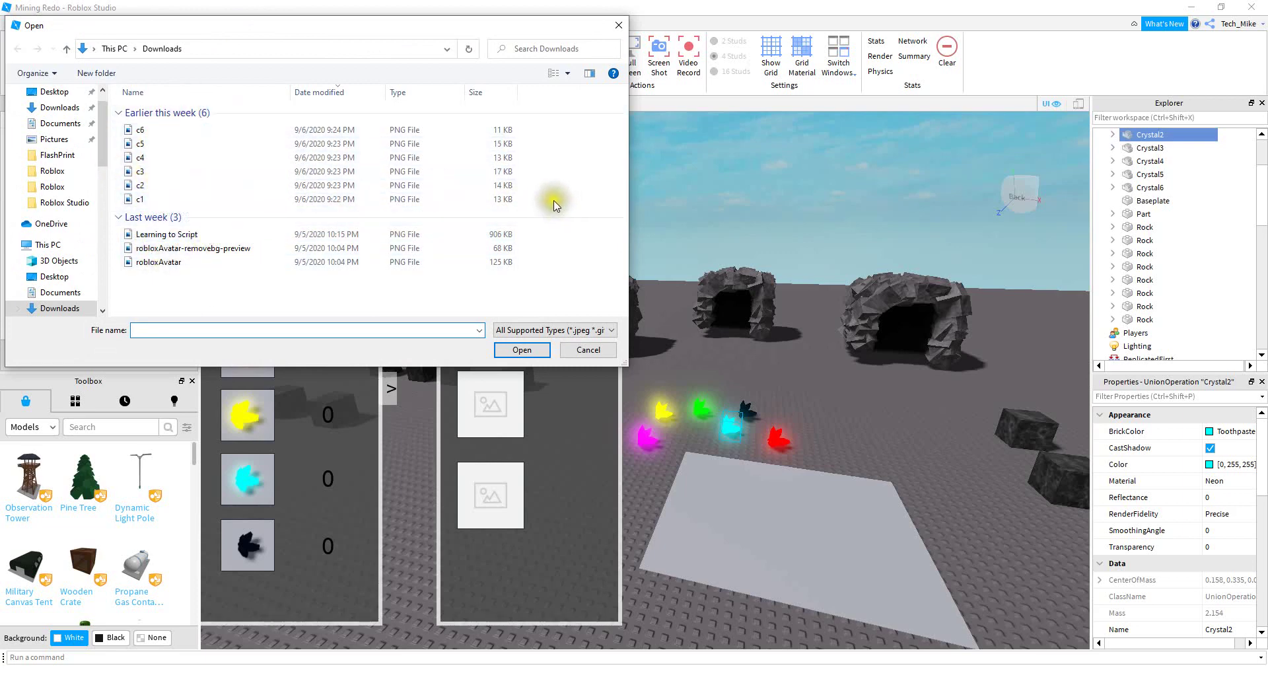
drag(554, 200, 163, 126)
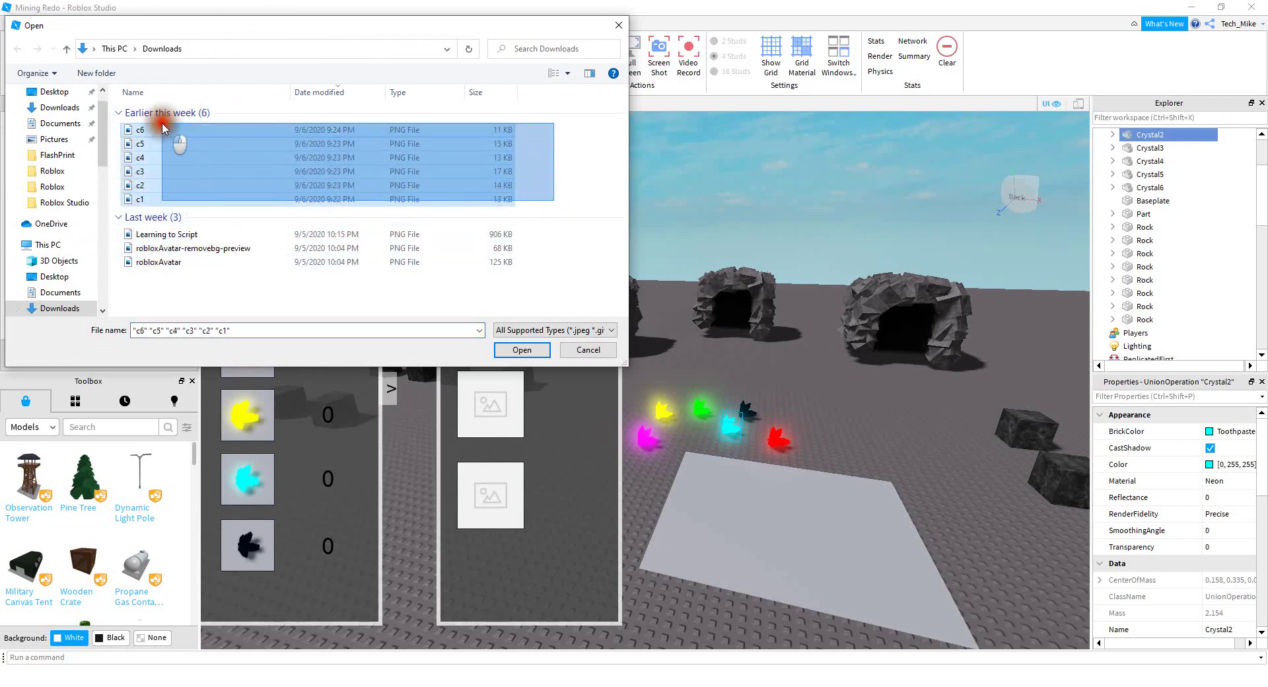
click(522, 349)
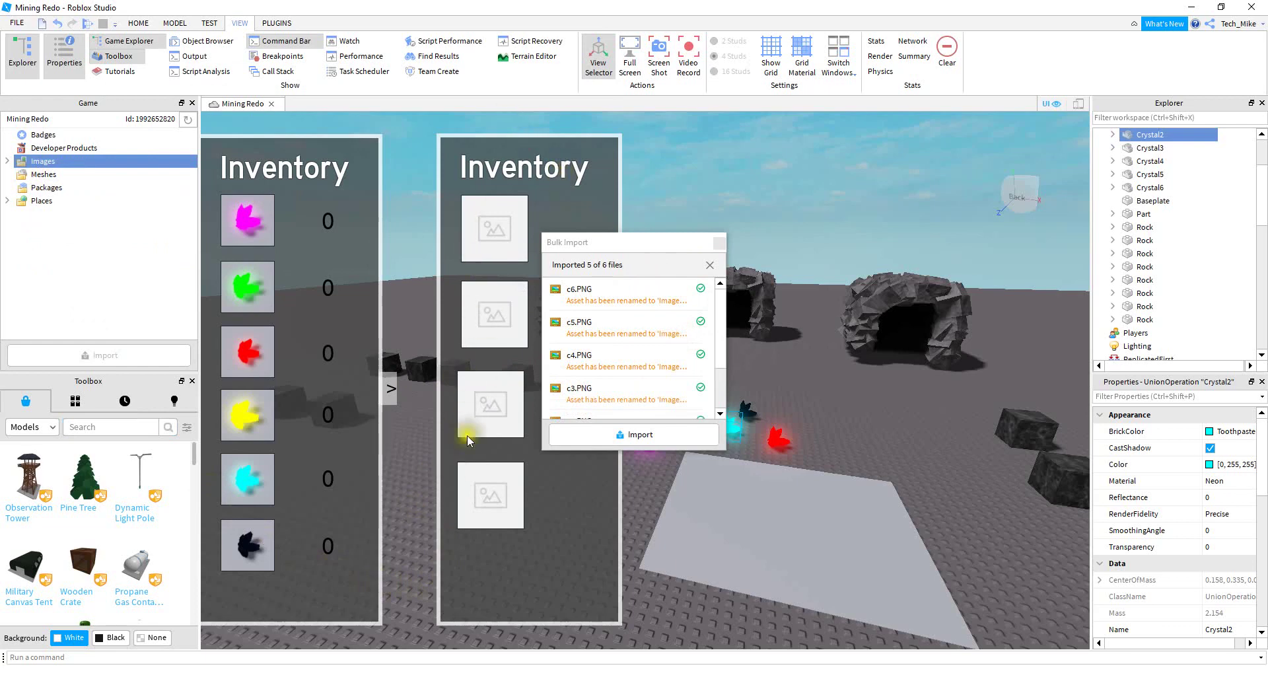
key(Delete)
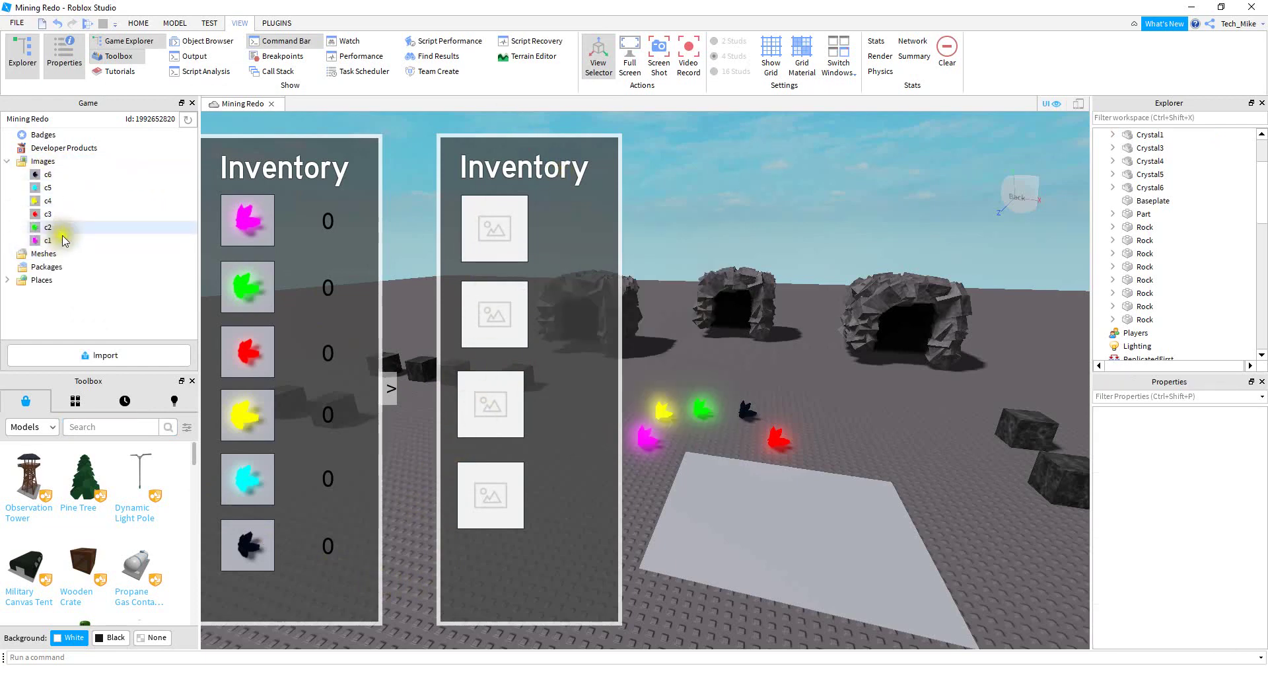
Set the first image slot's Image to the black crystal c6.
drag(40, 200, 554, 470)
drag(1044, 203, 1175, 226)
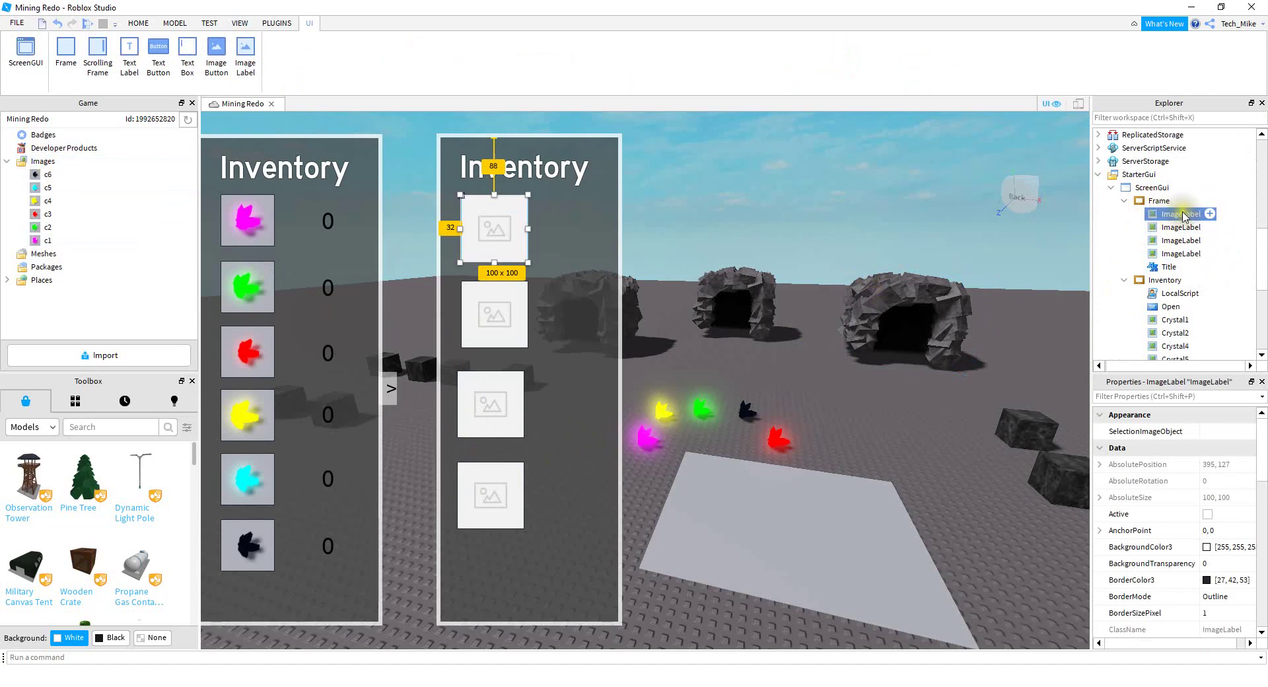
scroll(1182, 594, down, 8)
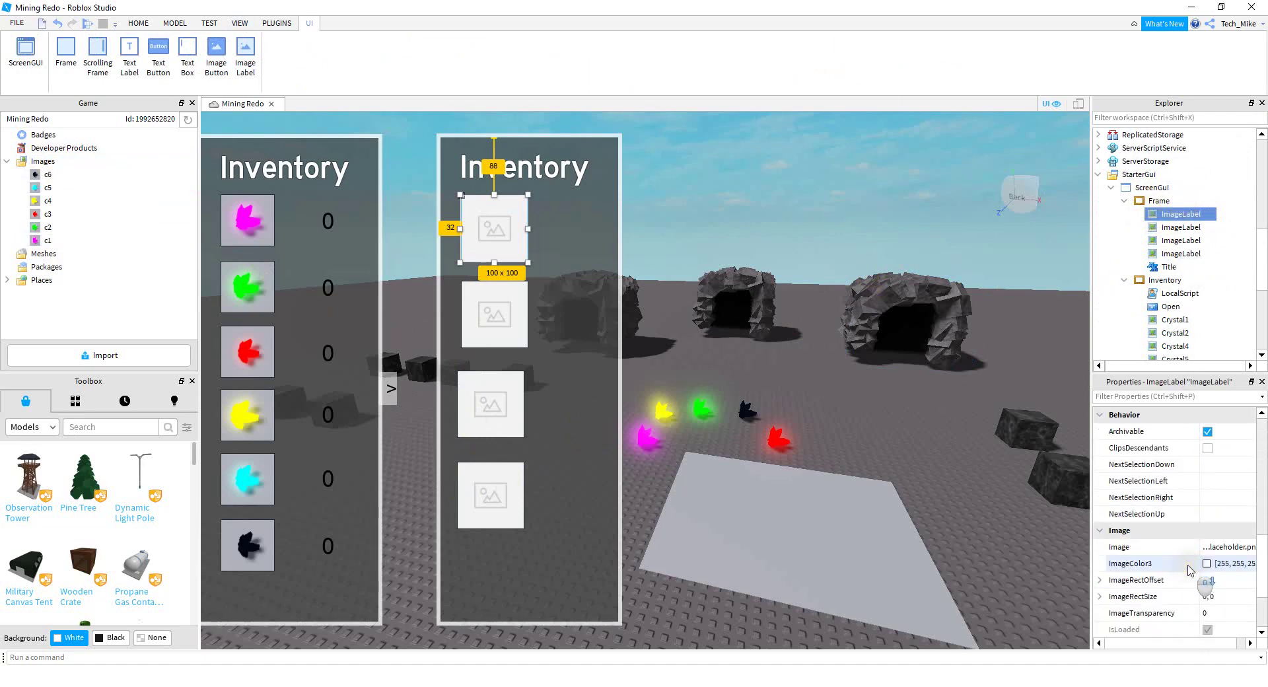
click(1223, 556)
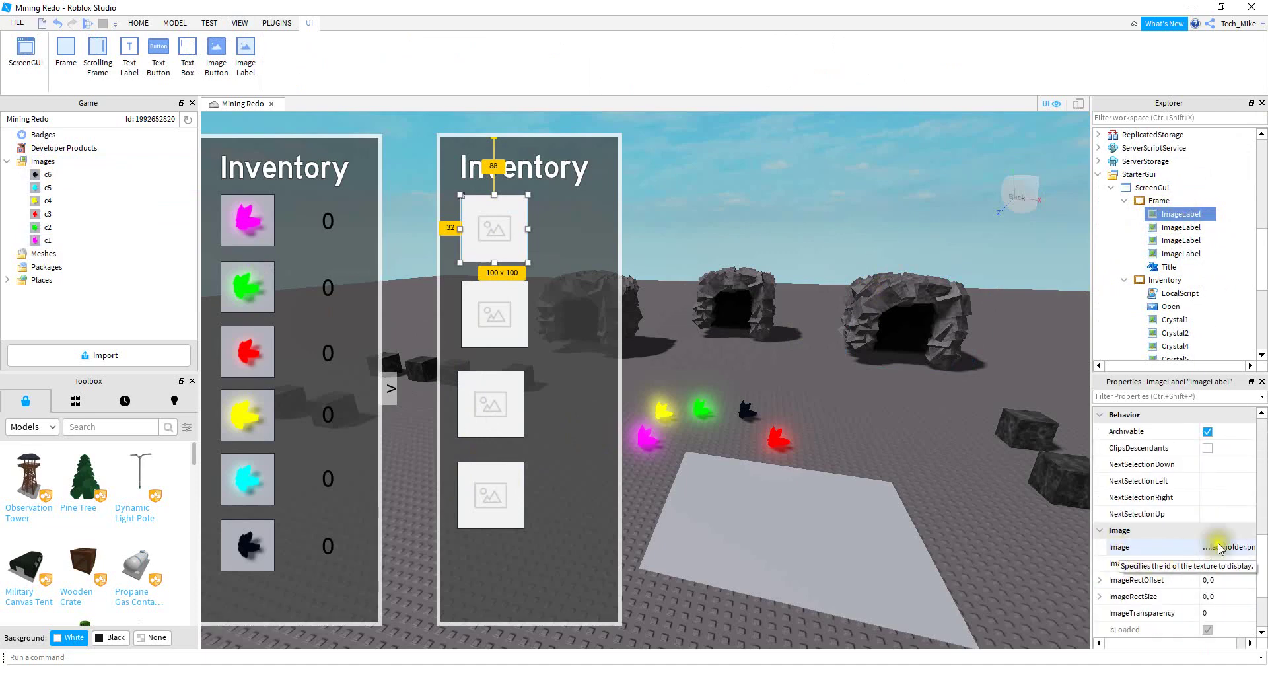
click(1222, 549)
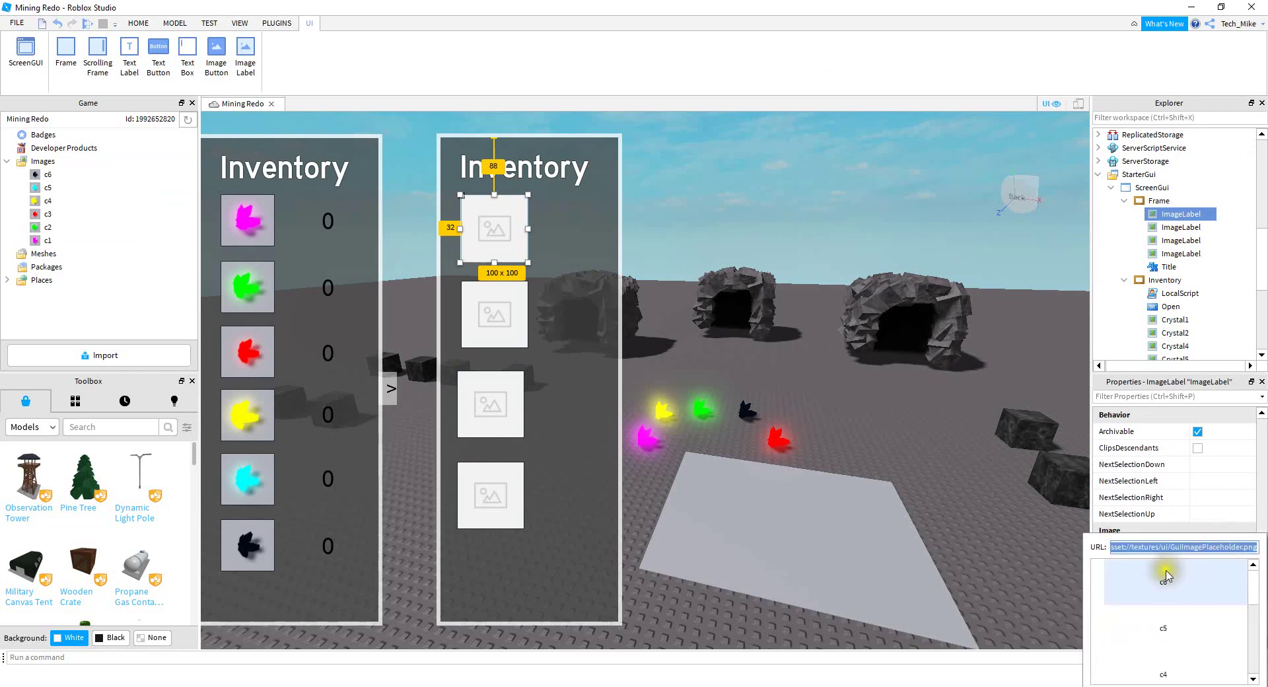
scroll(1160, 633, down, 5)
scroll(1160, 634, down, 5)
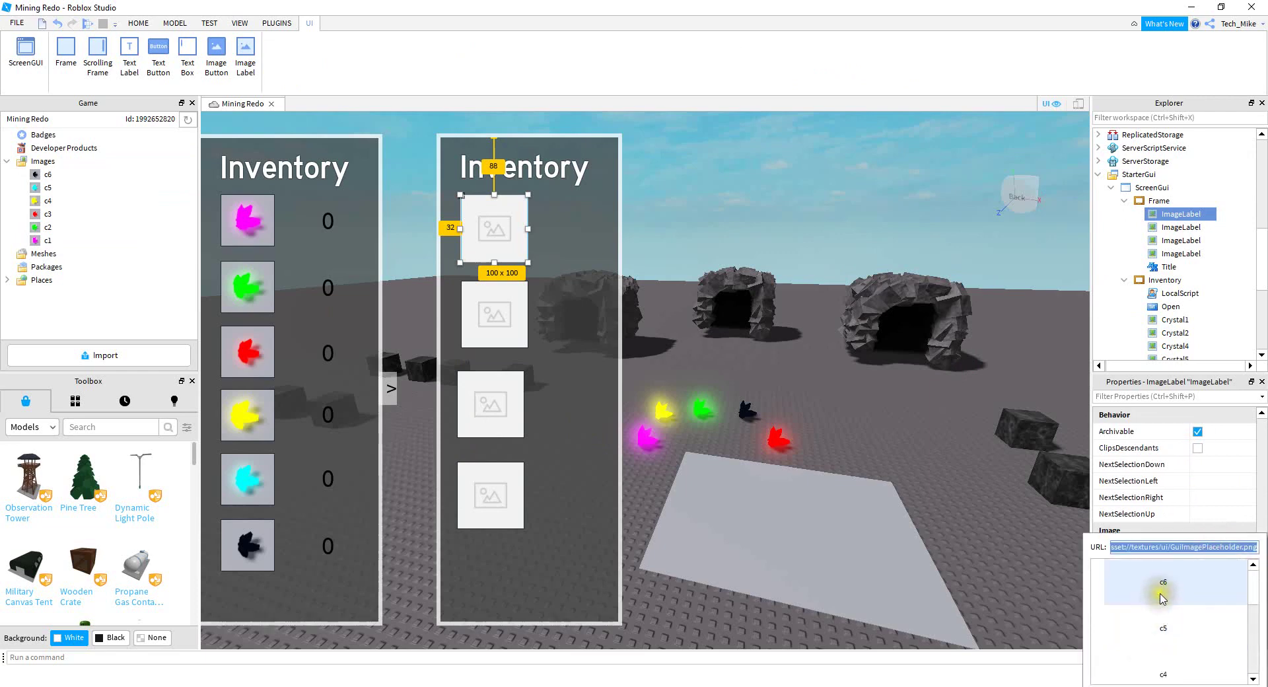
click(1160, 589)
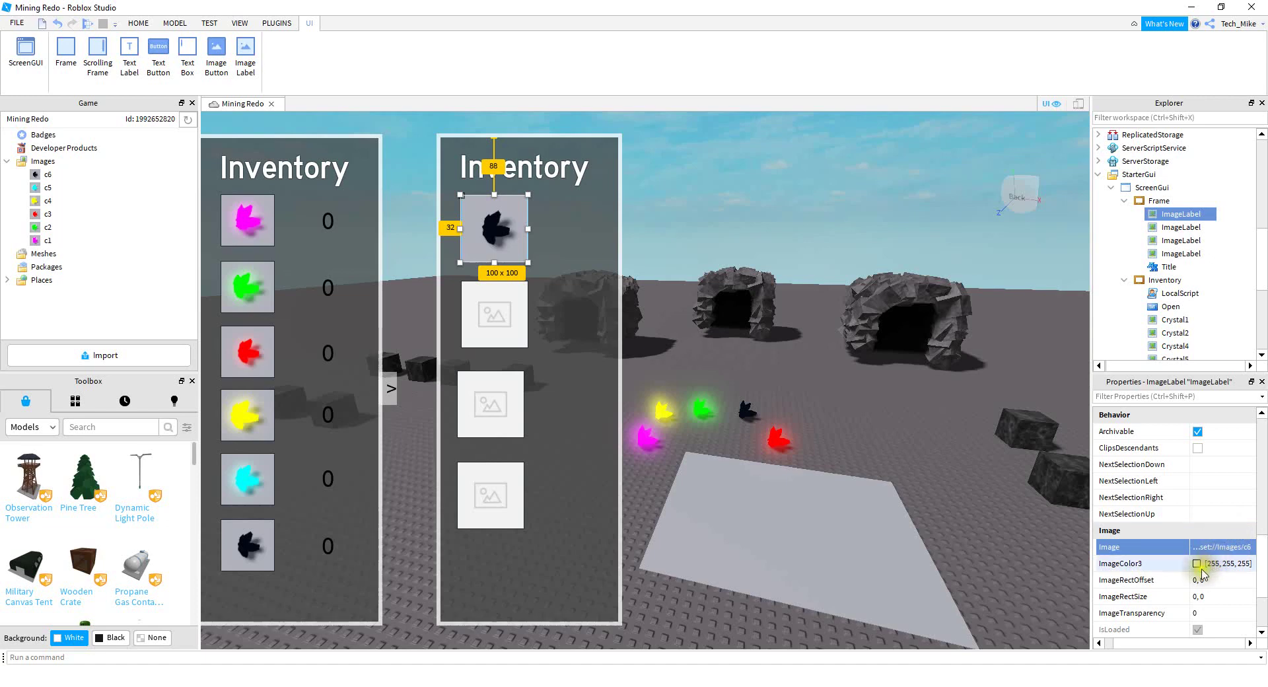
Set the second image slot's Image to the magenta crystal c1.
click(495, 314)
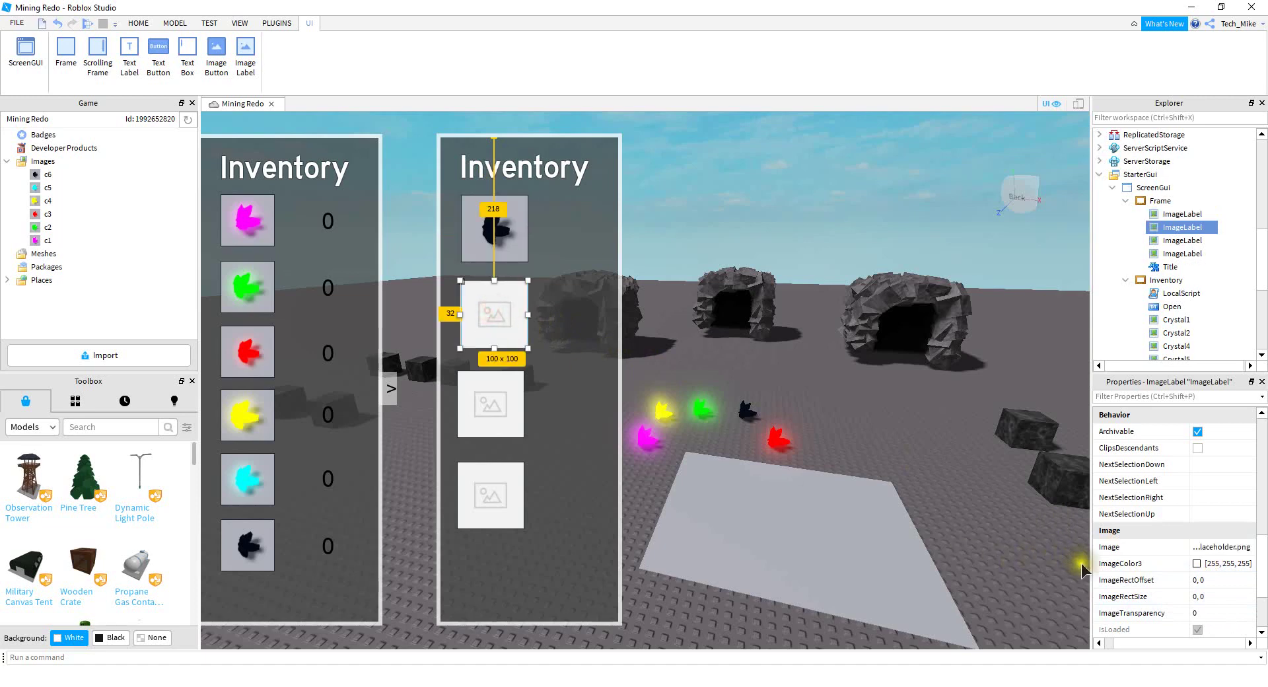
click(1222, 546)
scroll(1179, 583, down, 3)
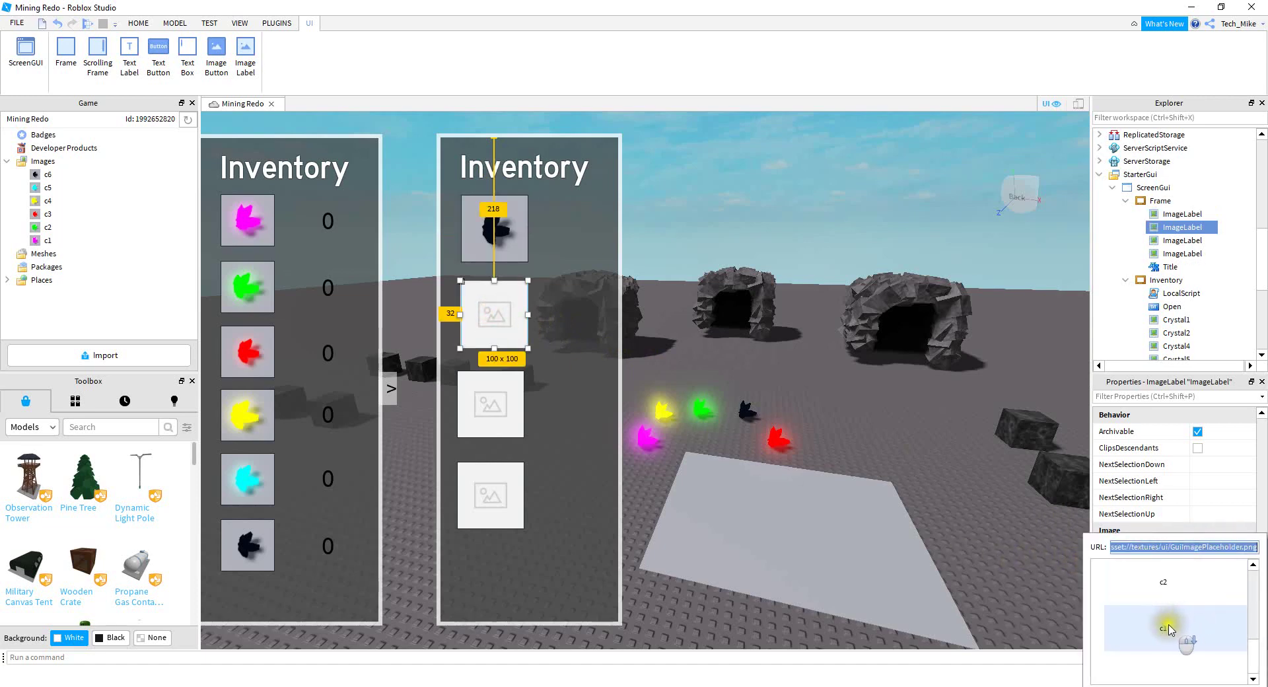
click(1162, 620)
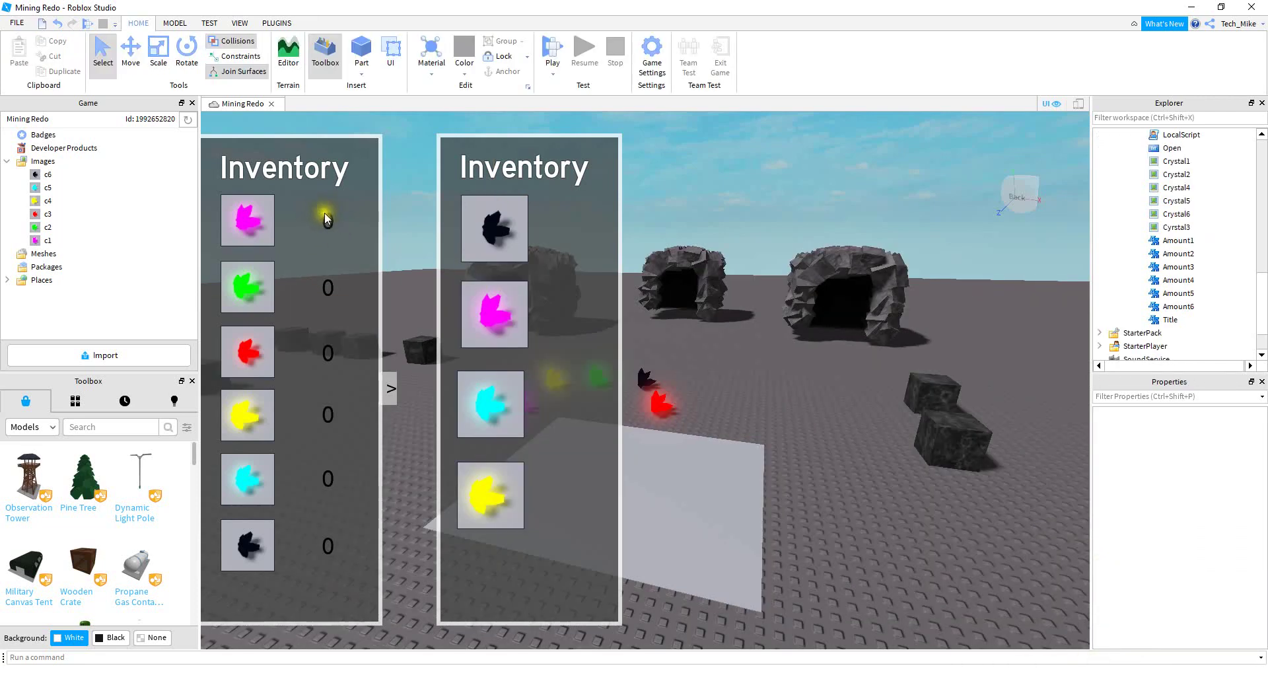
Place a small count label beside the black crystal: transparency 1, text 0, TextScaled on.
scroll(1132, 238, up, 3)
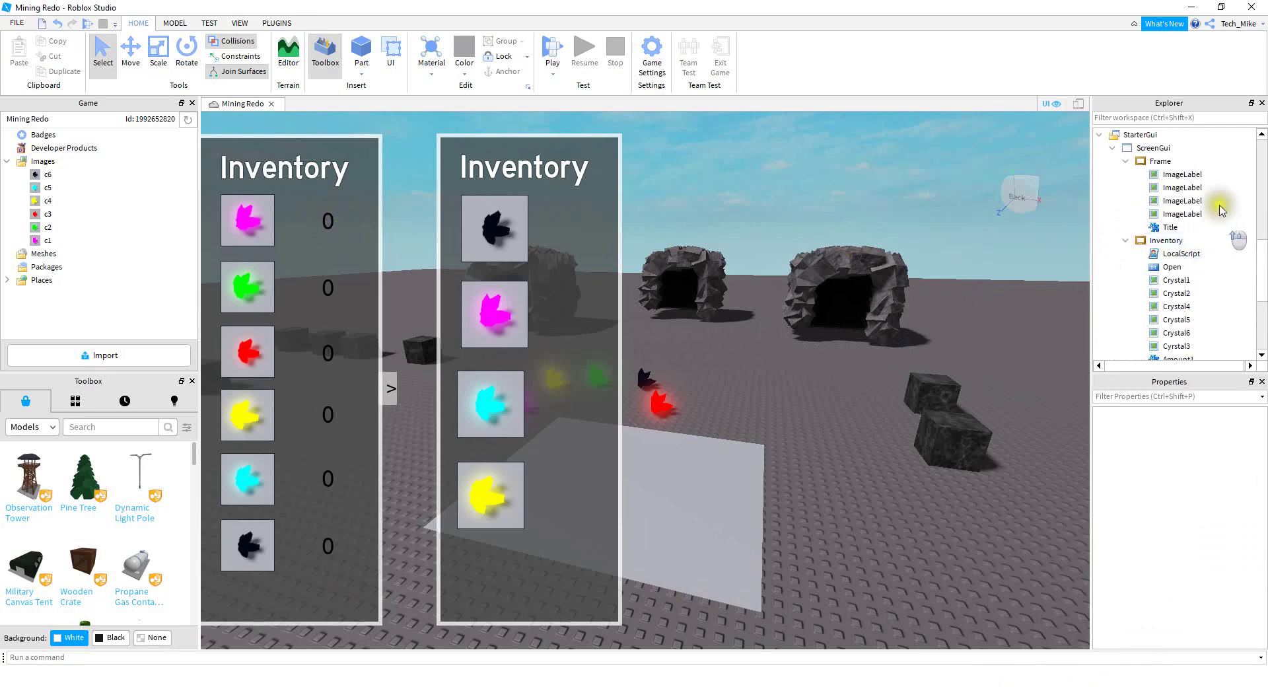
click(1182, 163)
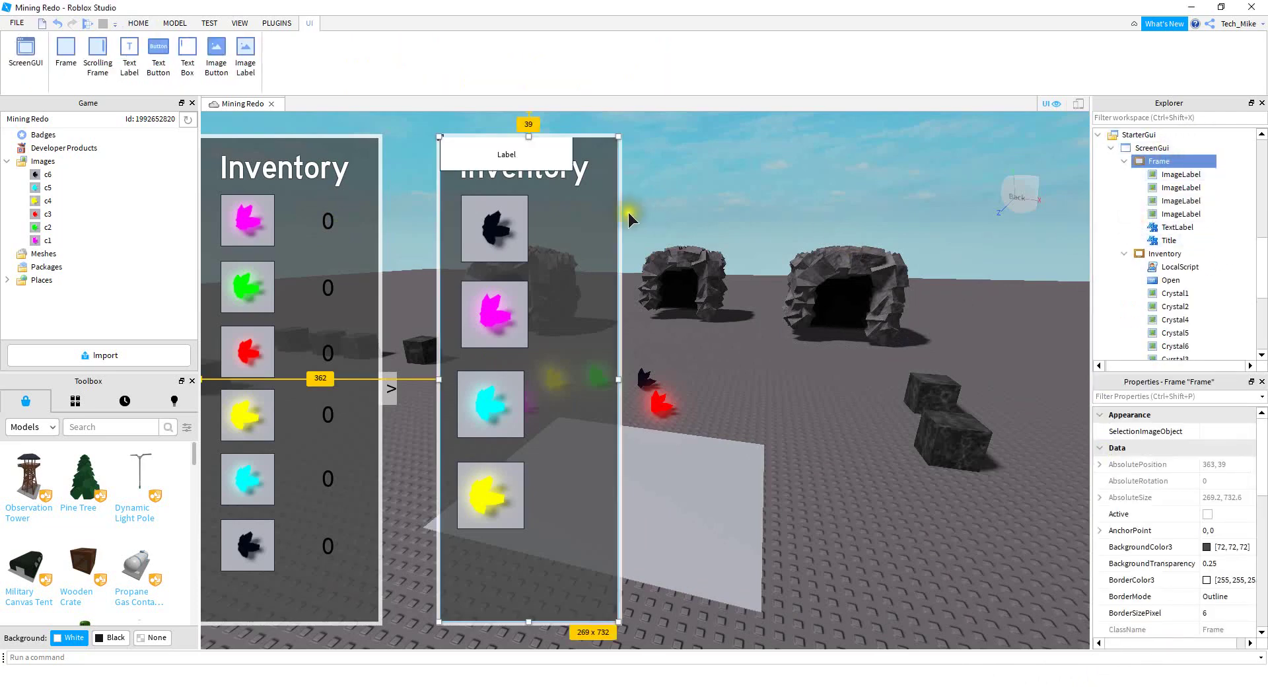
drag(500, 156, 583, 231)
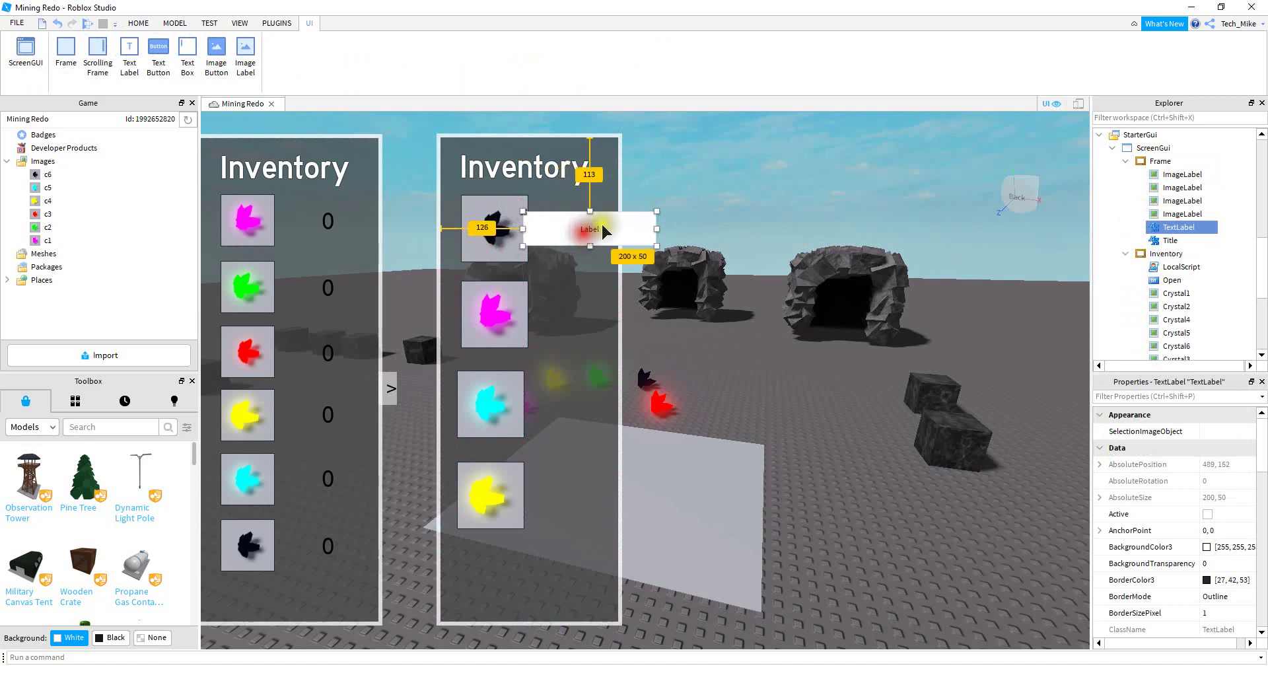
drag(658, 228, 596, 254)
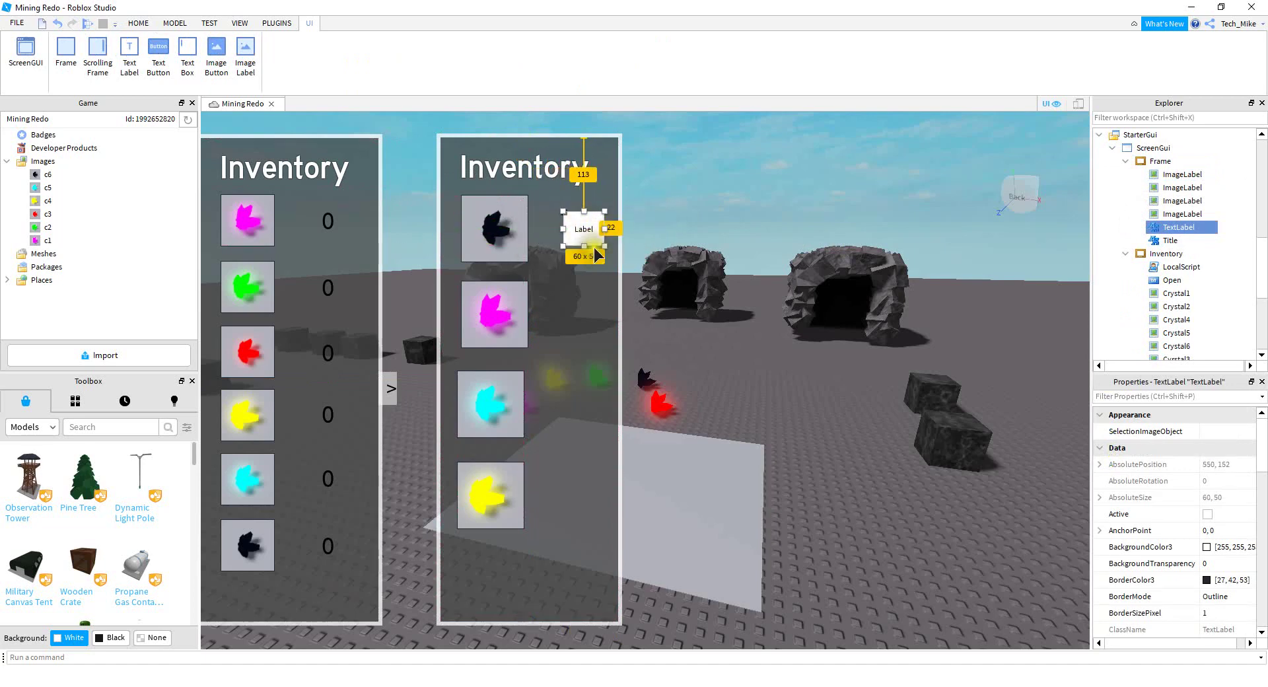
click(1215, 562)
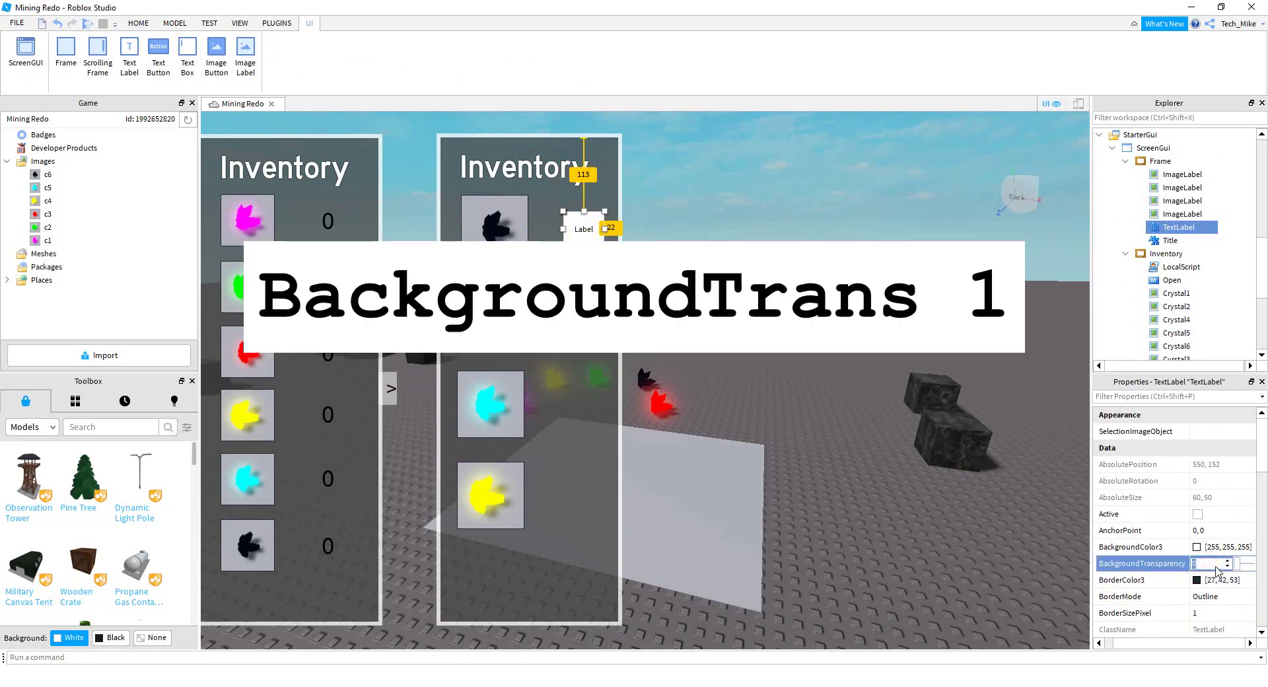
text(1)
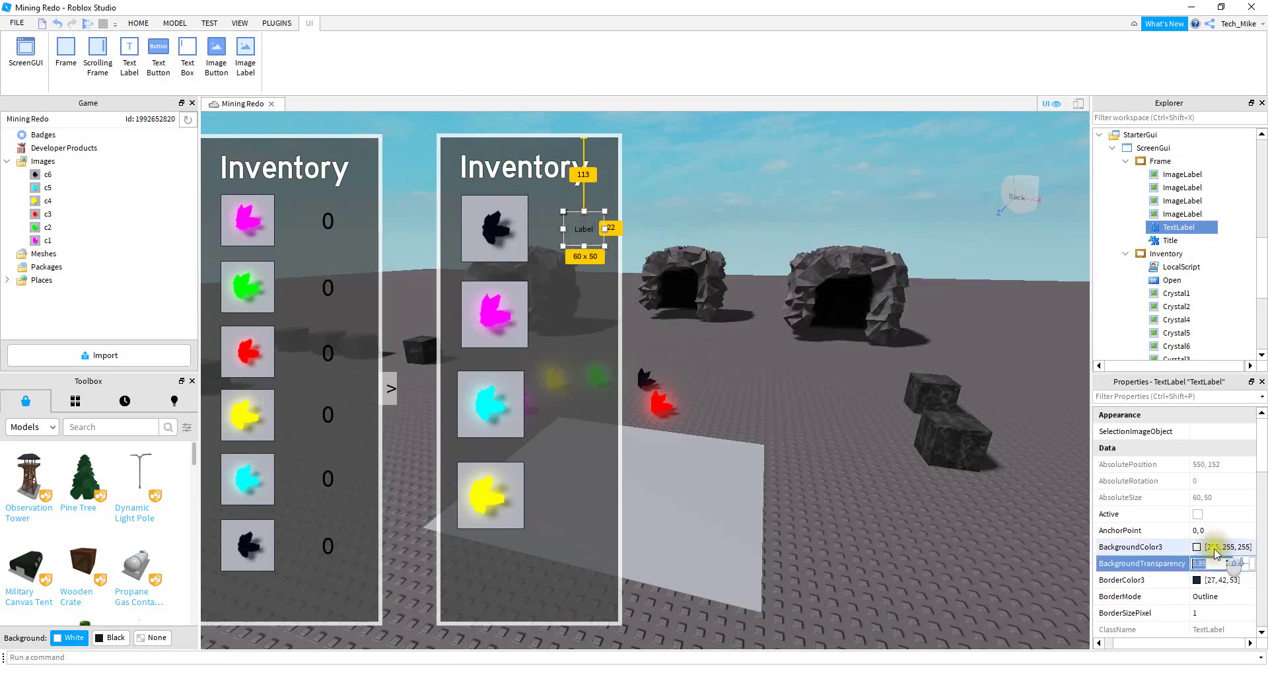
scroll(1221, 561, down, 8)
scroll(1199, 576, down, 3)
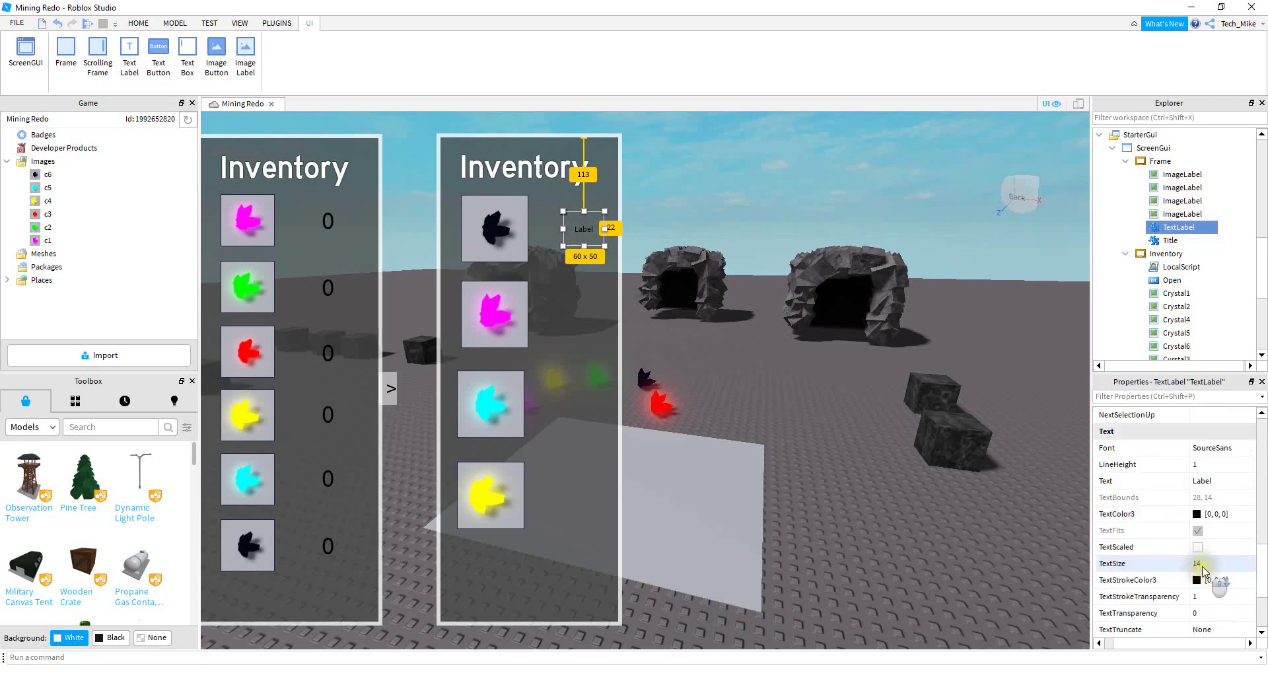
click(1215, 481)
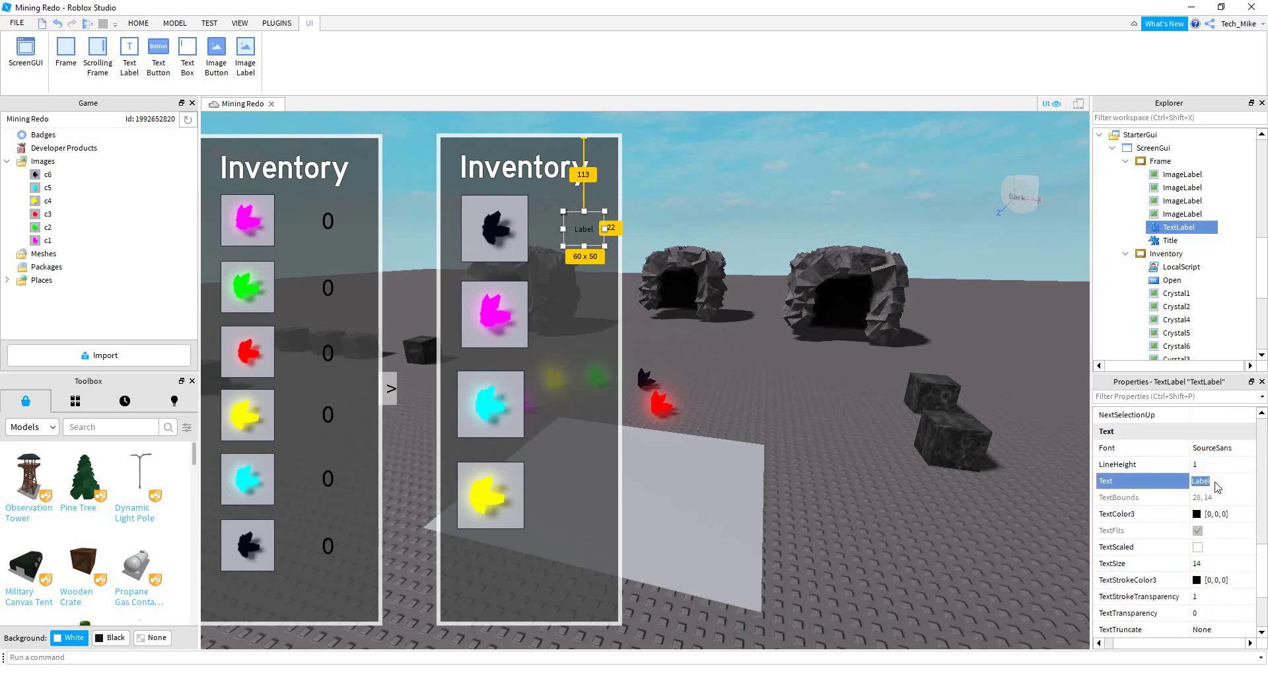
click(1198, 548)
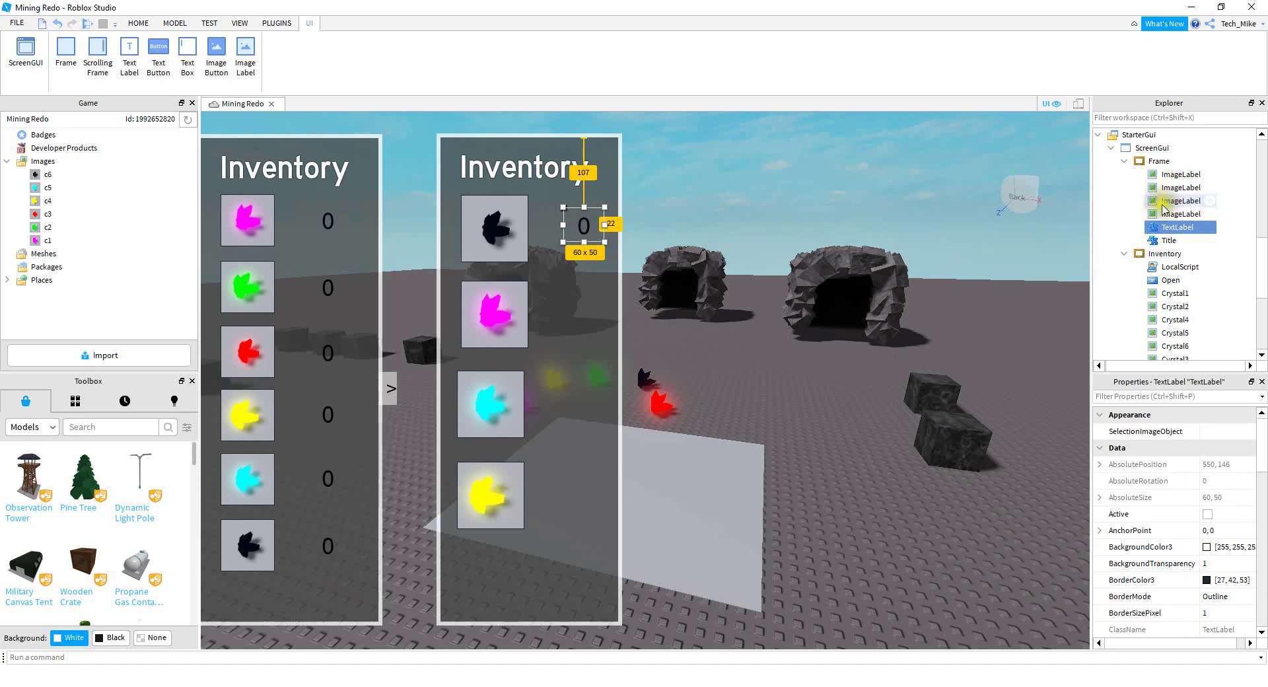
Duplicate the count label and move the copies beside the other crystal slots.
click(1164, 221)
click(578, 227)
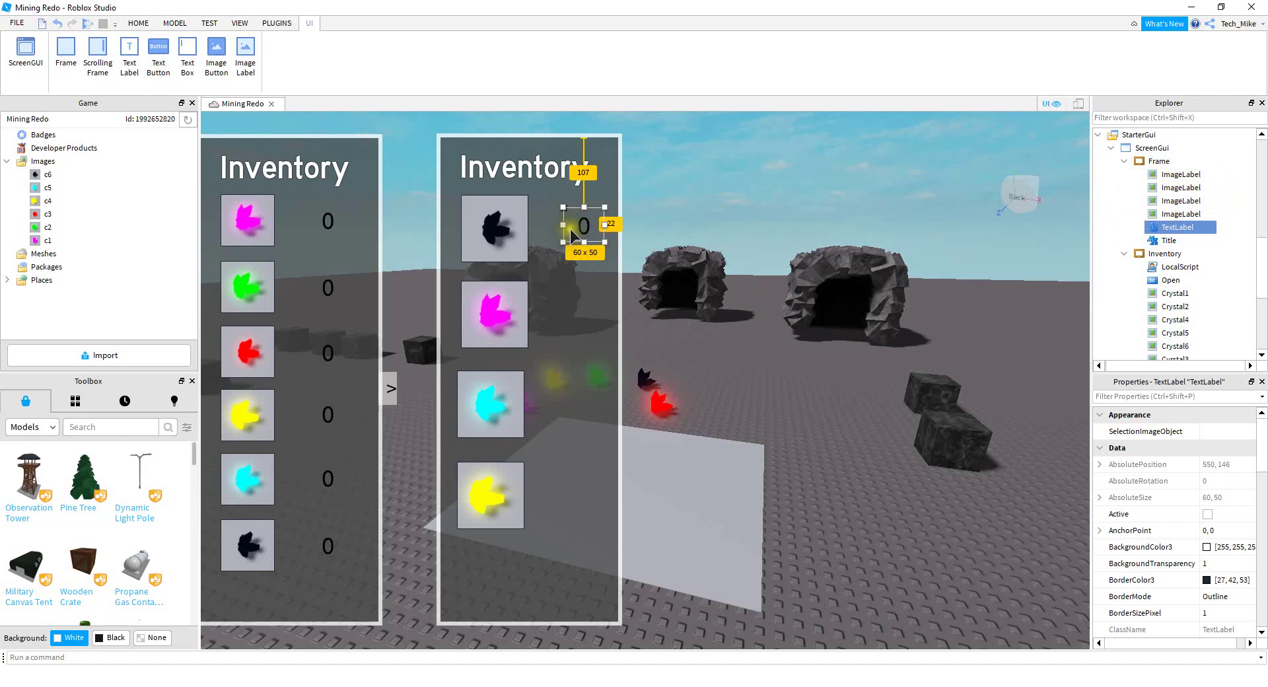
key(ctrl+d)
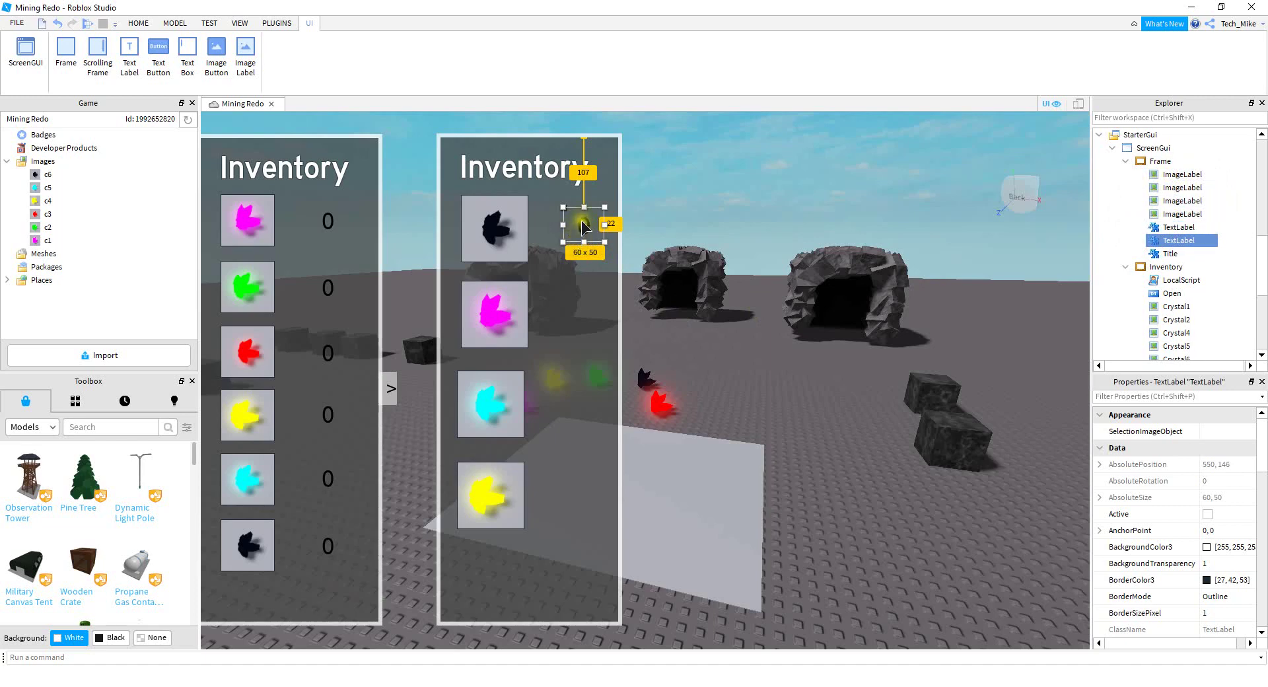
drag(583, 228, 583, 496)
key(ctrl+d)
key(ctrl+d)
click(394, 382)
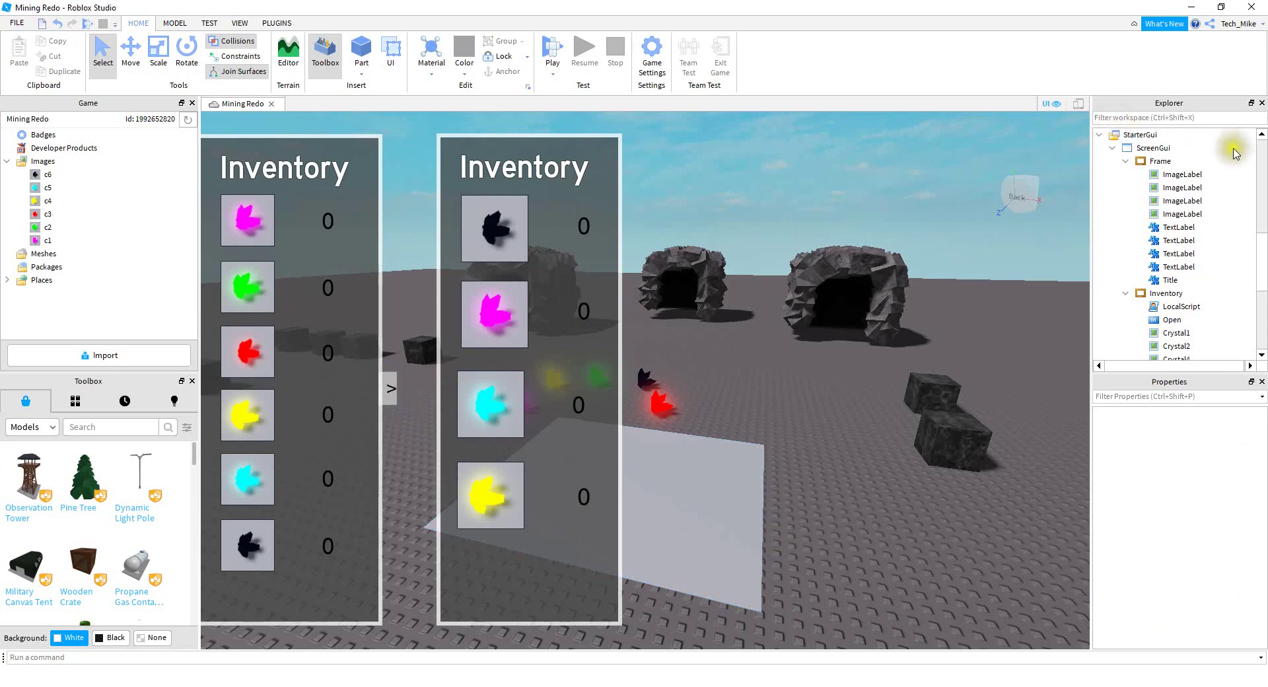
Add a TextButton on the panel's right edge showing '>' with scaled text.
click(1176, 162)
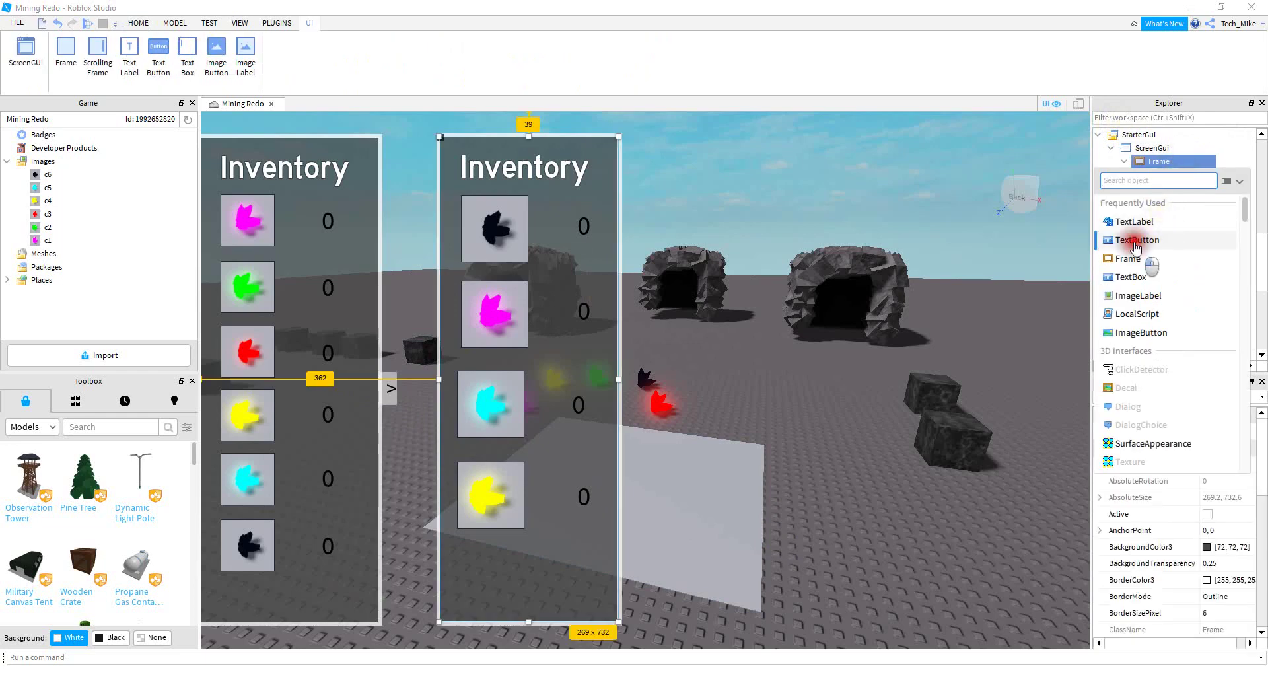
click(1136, 246)
drag(576, 149, 640, 409)
double_click(630, 395)
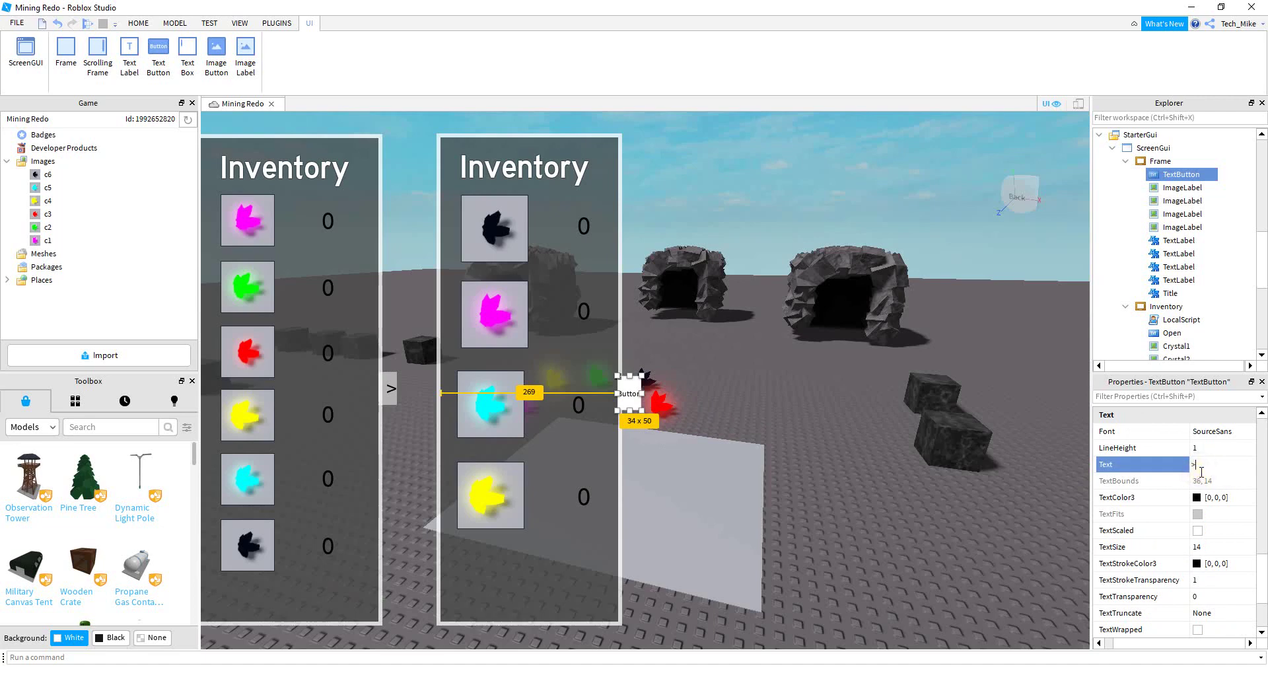
text(>)
key(Return)
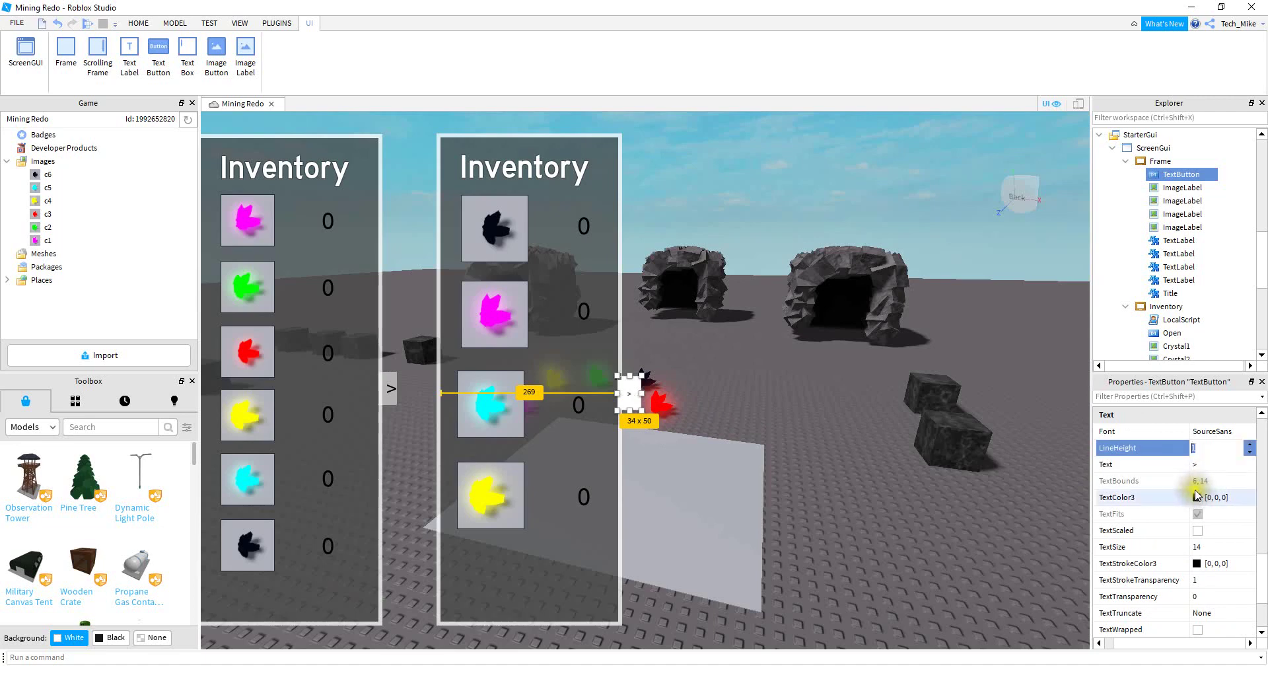
click(1205, 530)
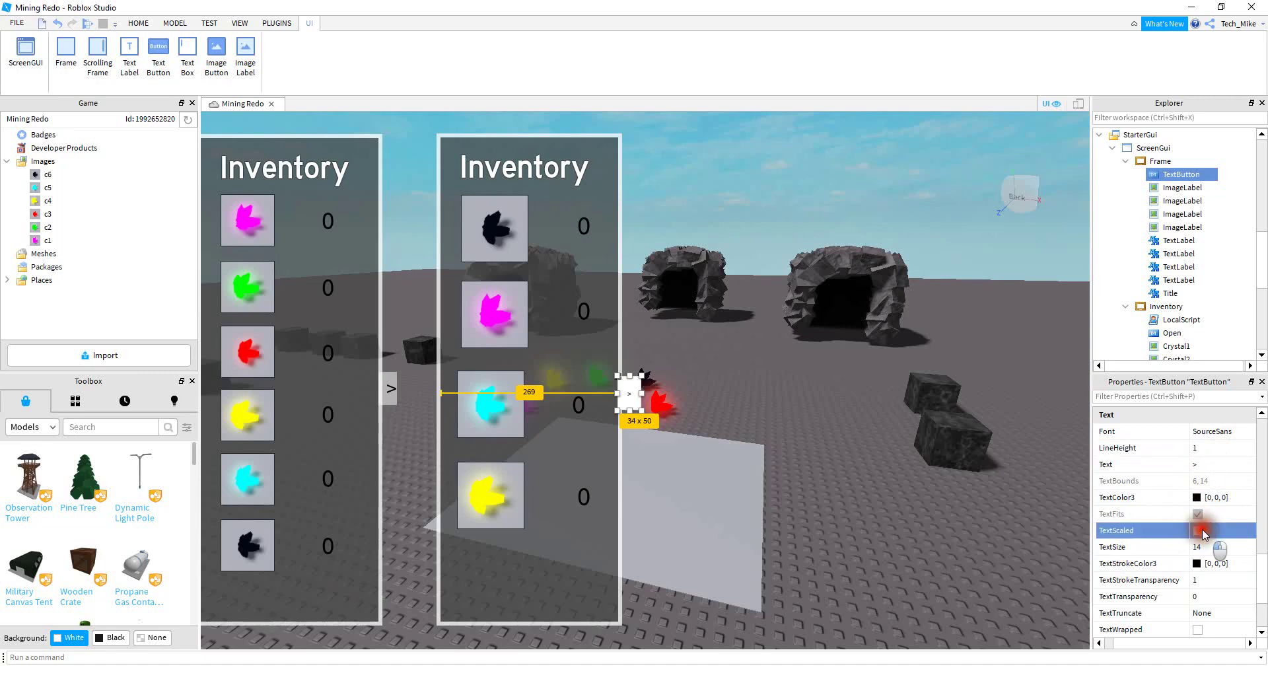
Give the '>' button 0.25 background transparency and a border size of 0.
scroll(1163, 528, up, 10)
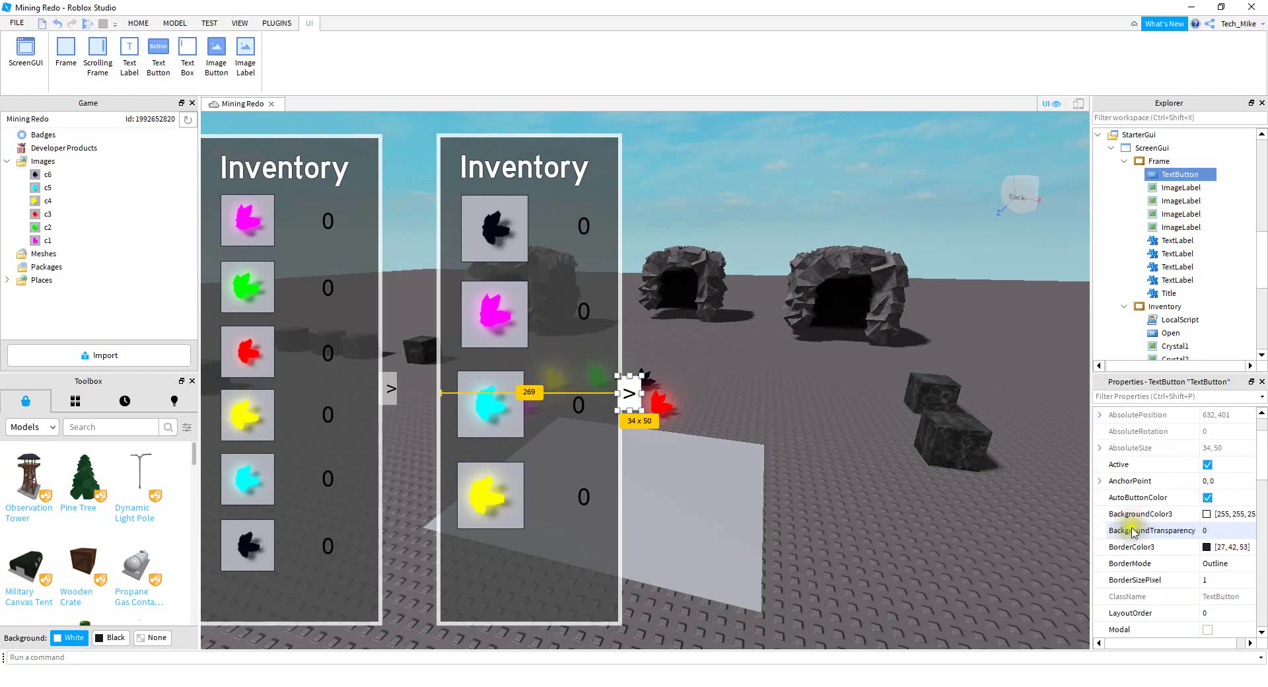
click(1219, 530)
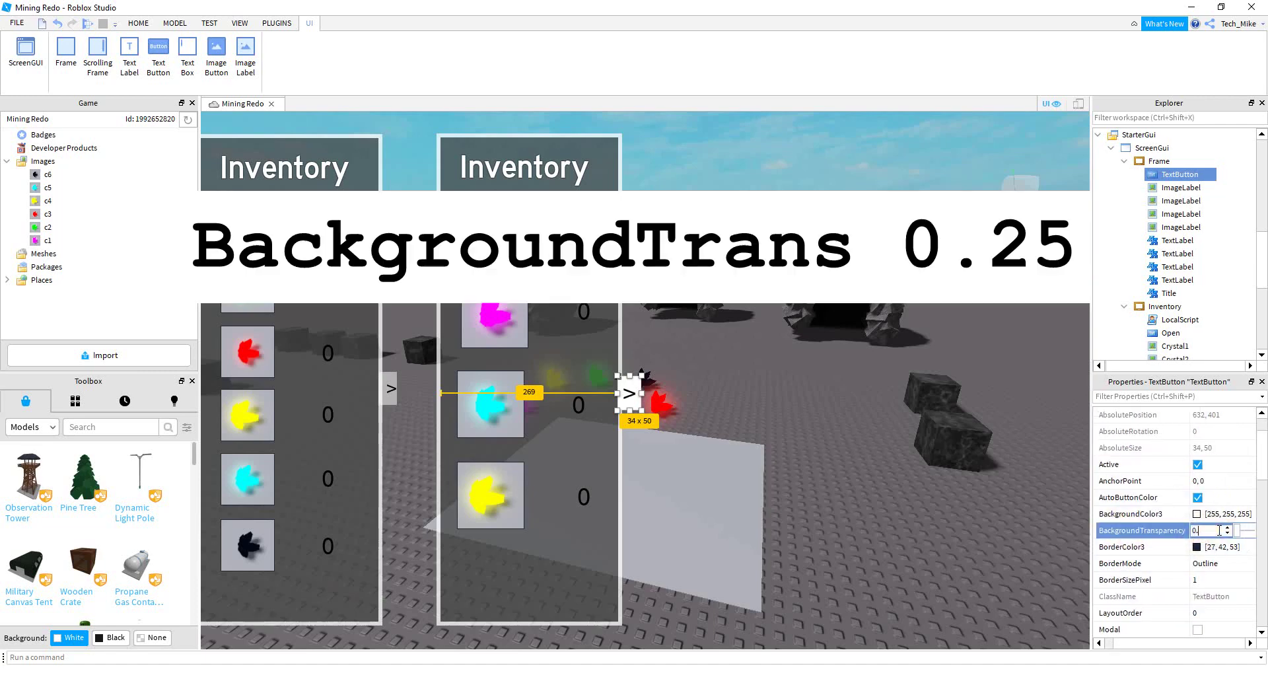
text(0.25)
key(Return)
scroll(1188, 530, down, 1)
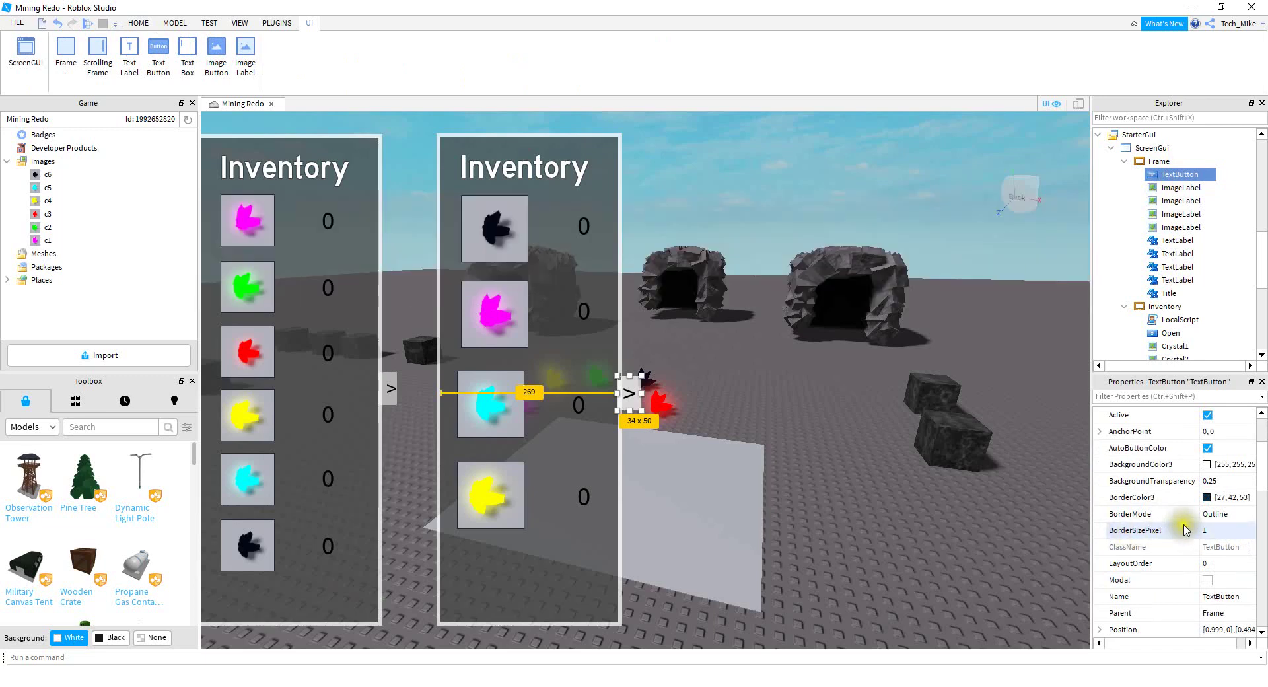
click(1216, 529)
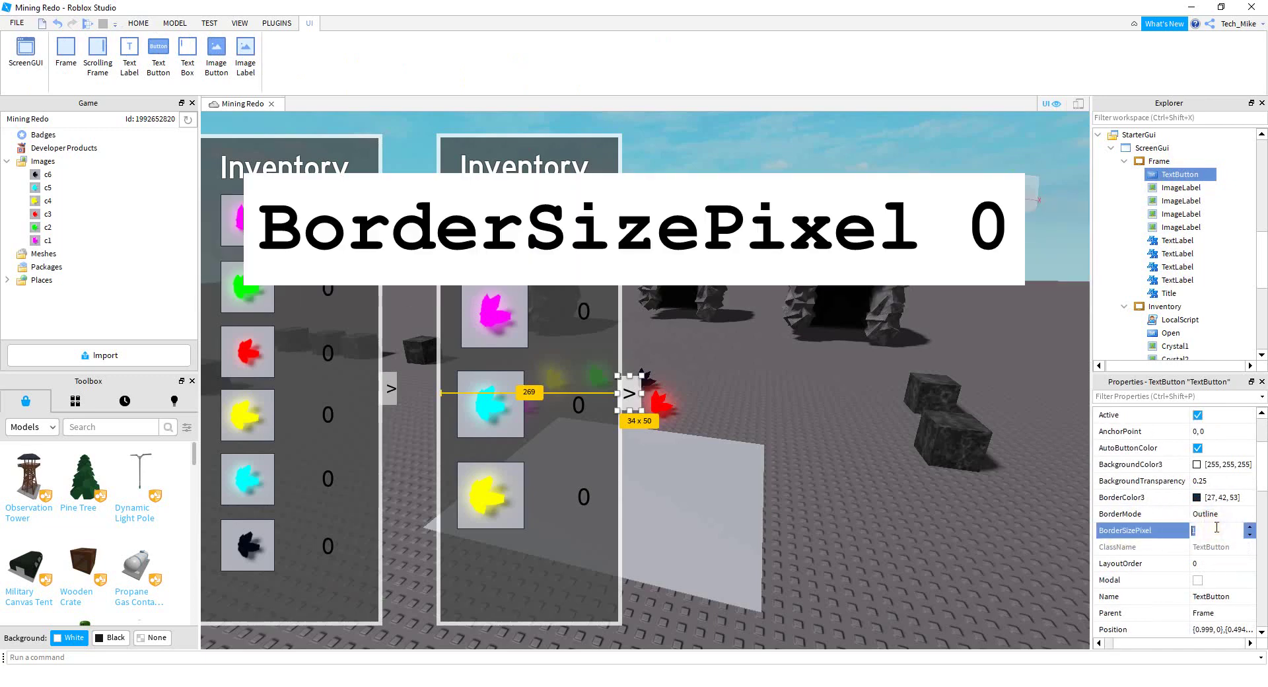
text(0)
key(Return)
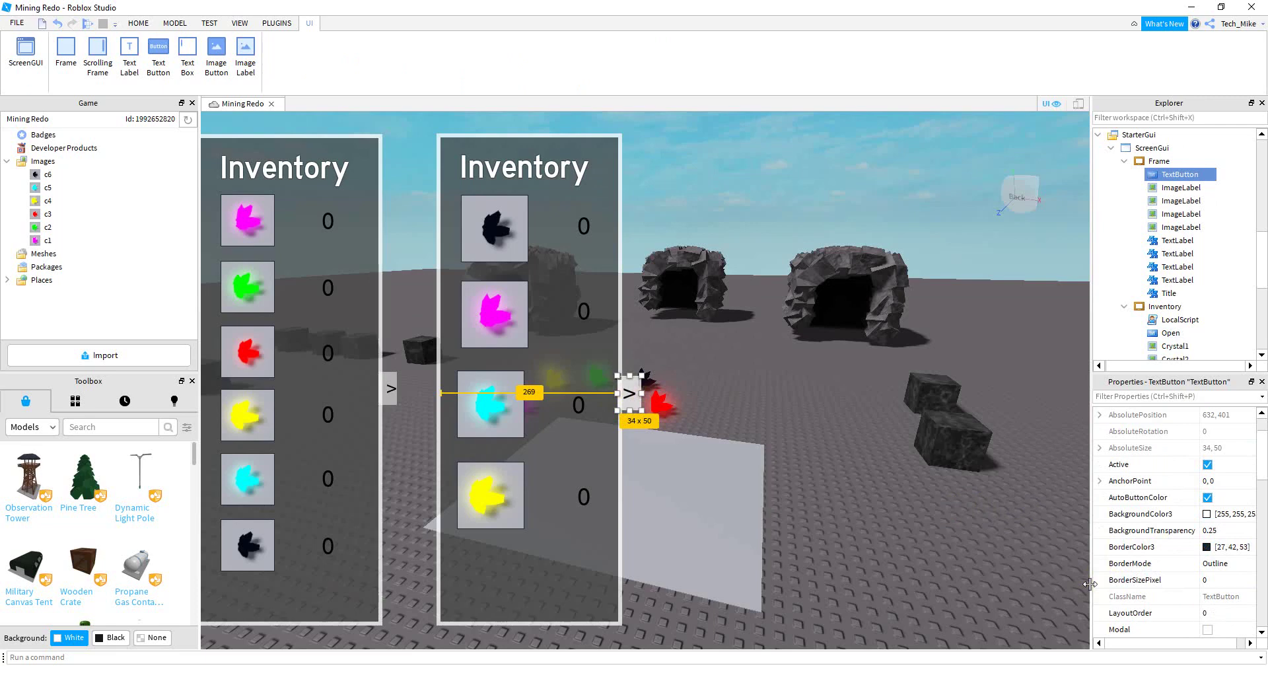
Set the new panel's vertical position to 0.05, then begin renaming it in Explorer.
click(490, 244)
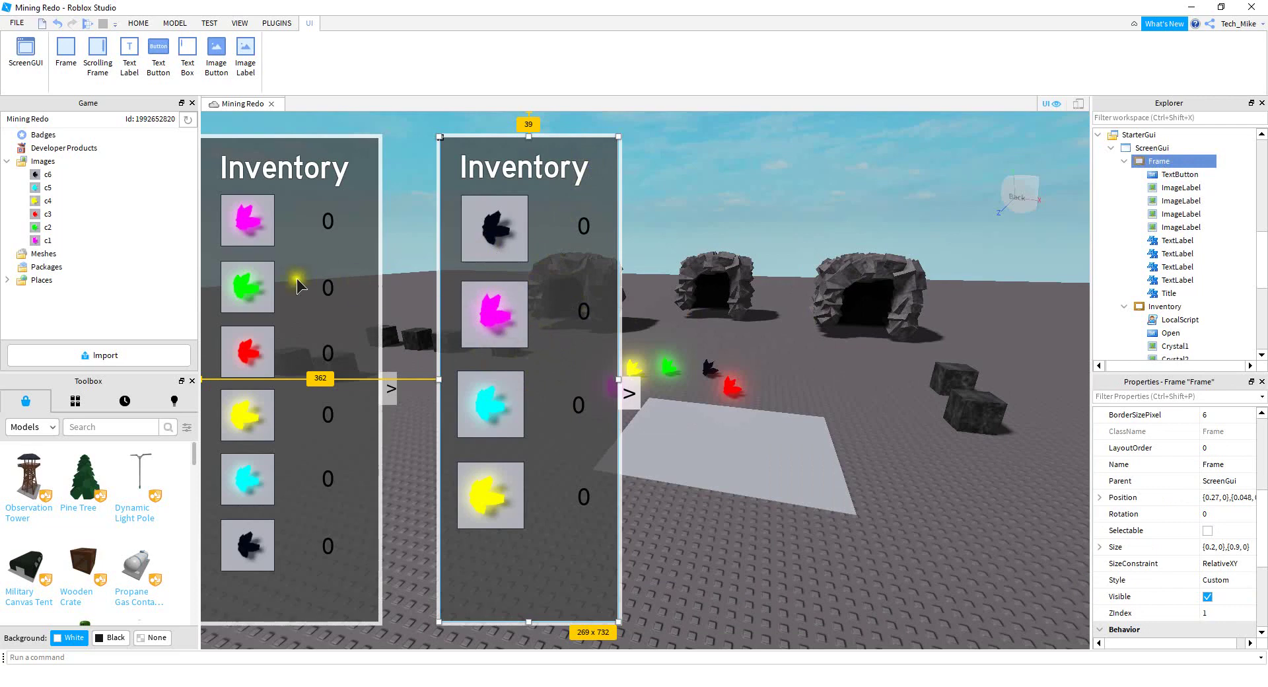
double_click(1205, 497)
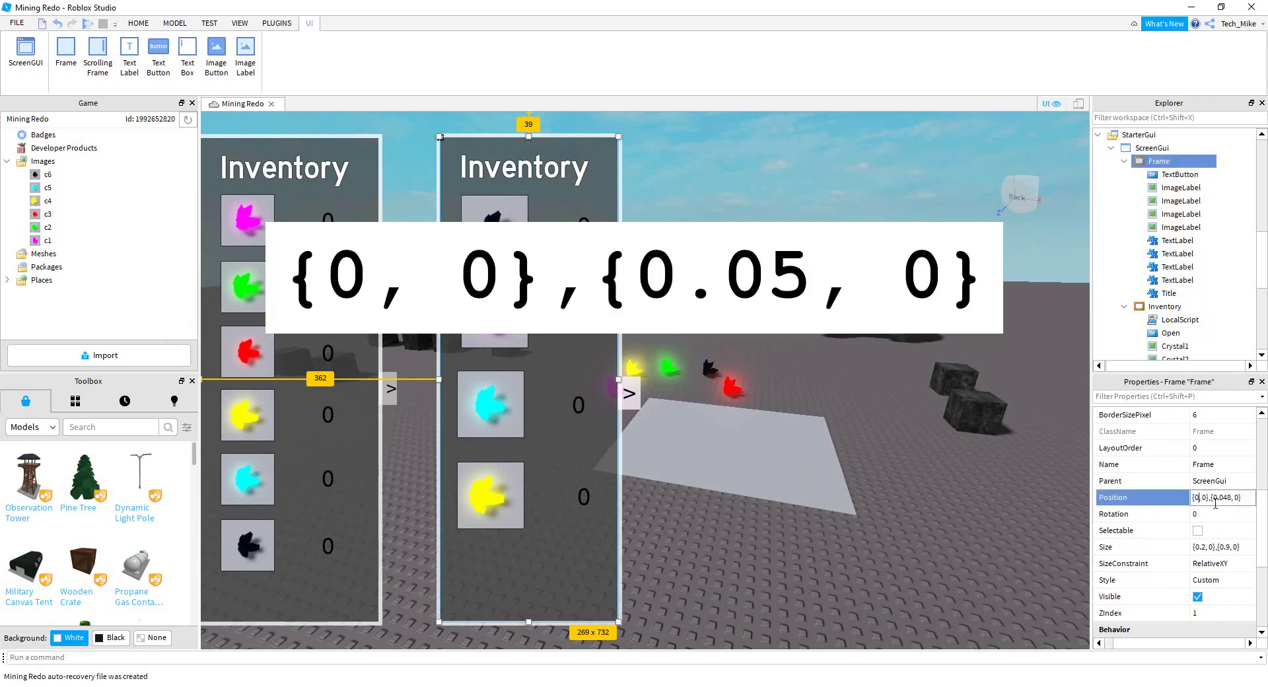
click(1230, 497)
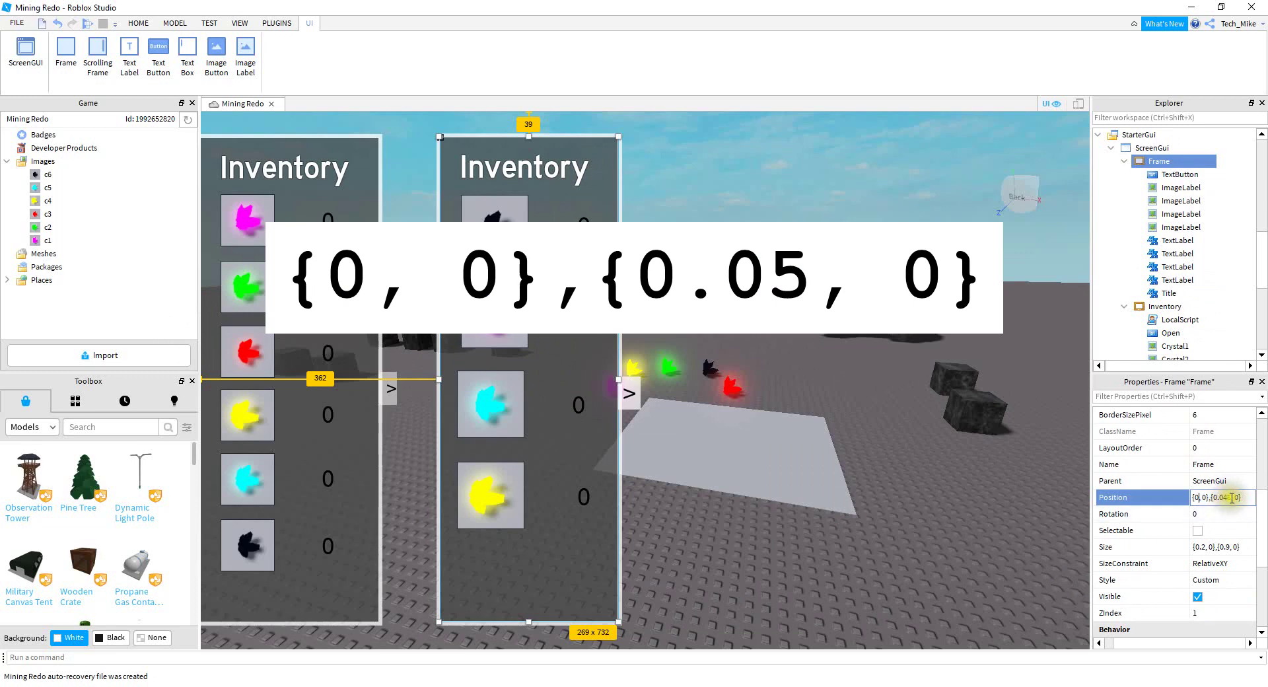
double_click(1227, 497)
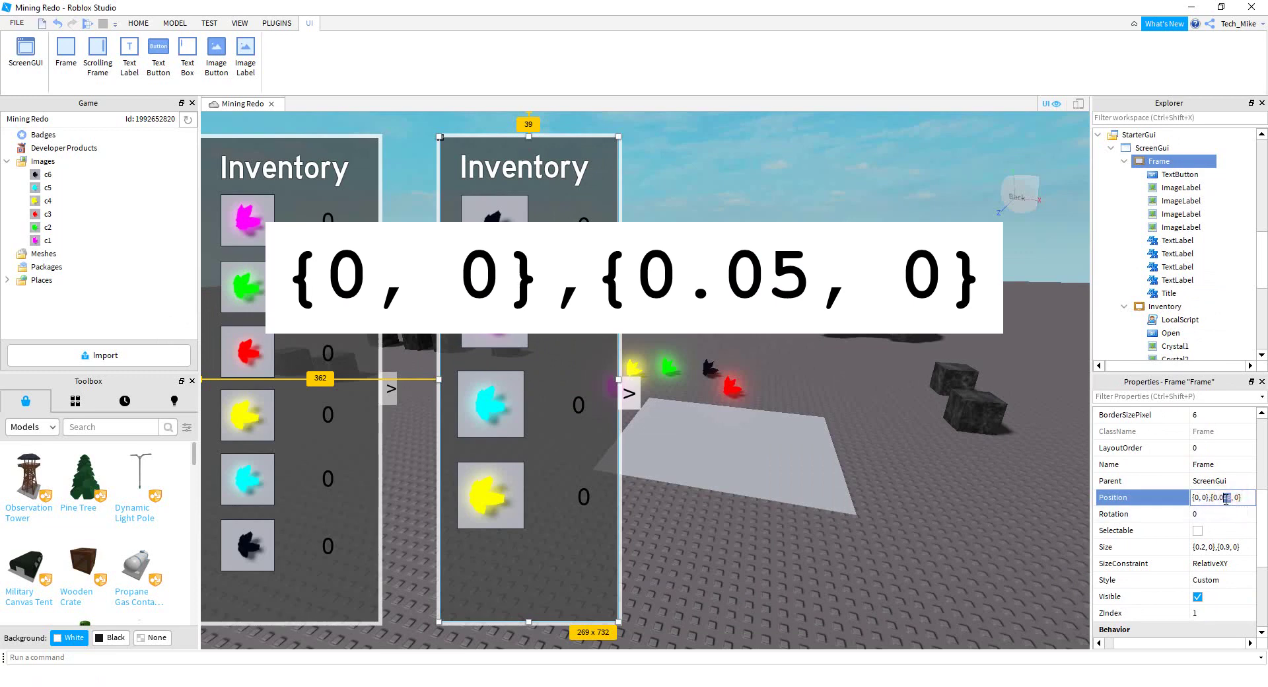
text(05)
key(Return)
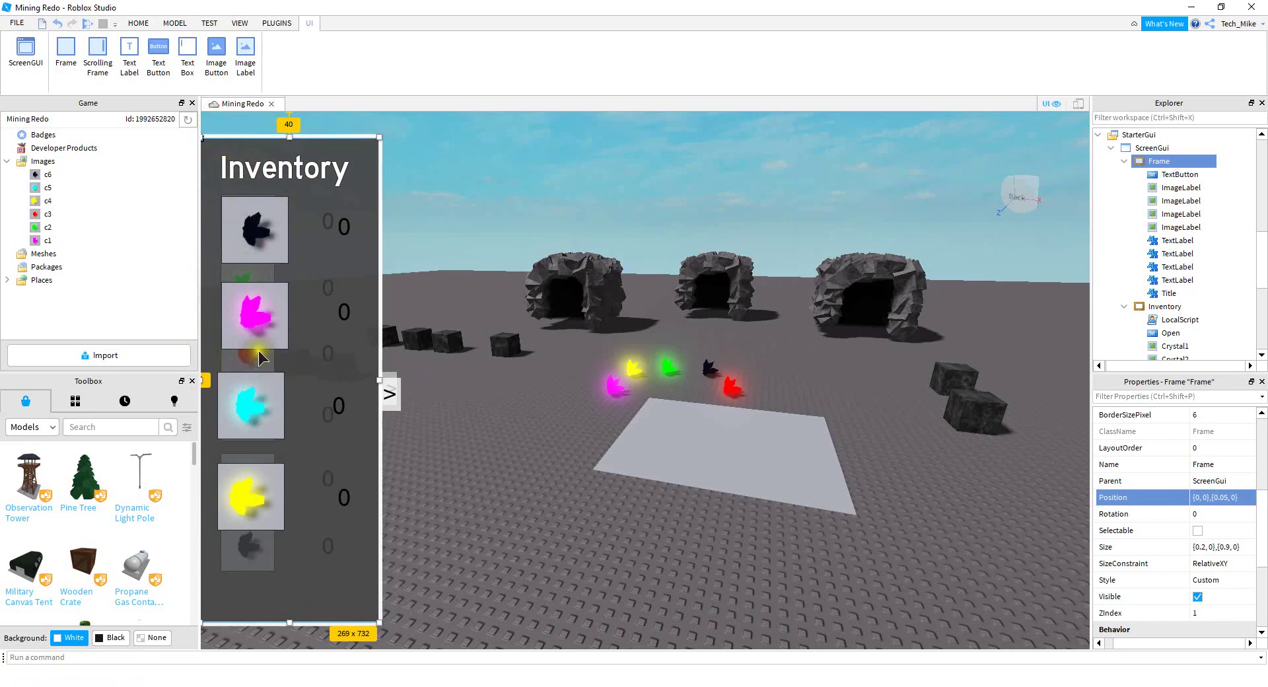
key(F2)
drag(1130, 162, 1144, 166)
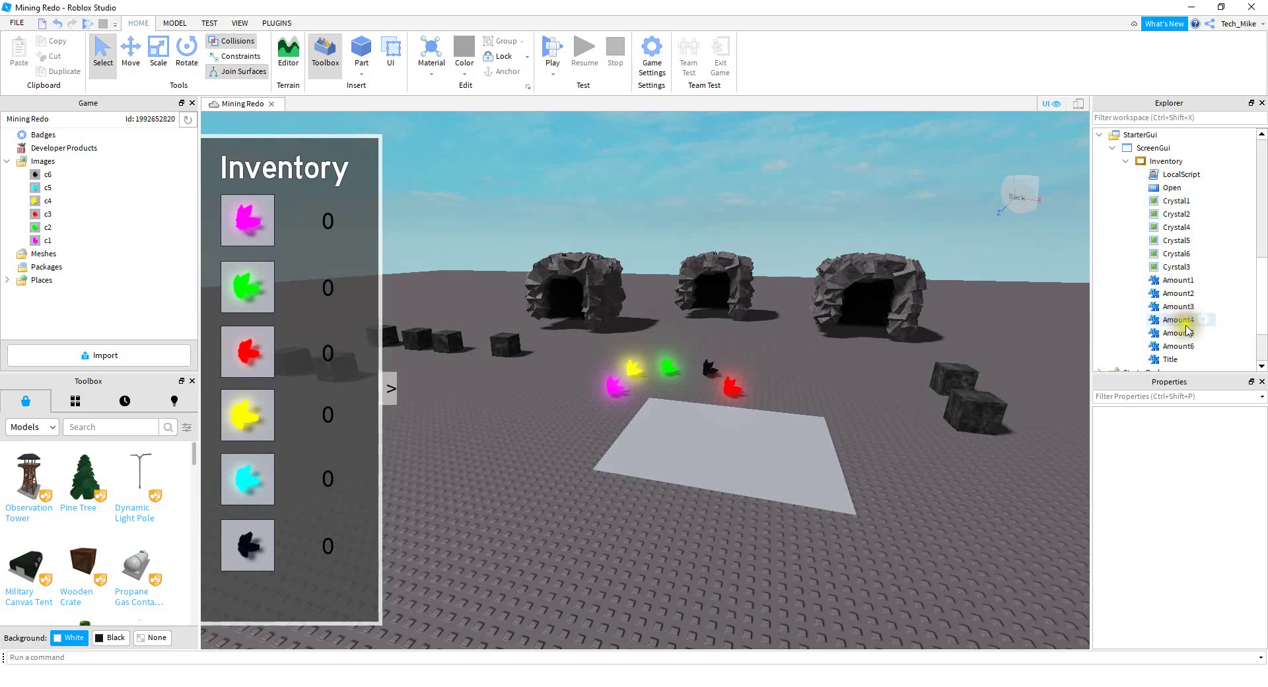
Inspect the Inventory panel, its Open button, Crystal1 image and Amount1 label.
click(1155, 162)
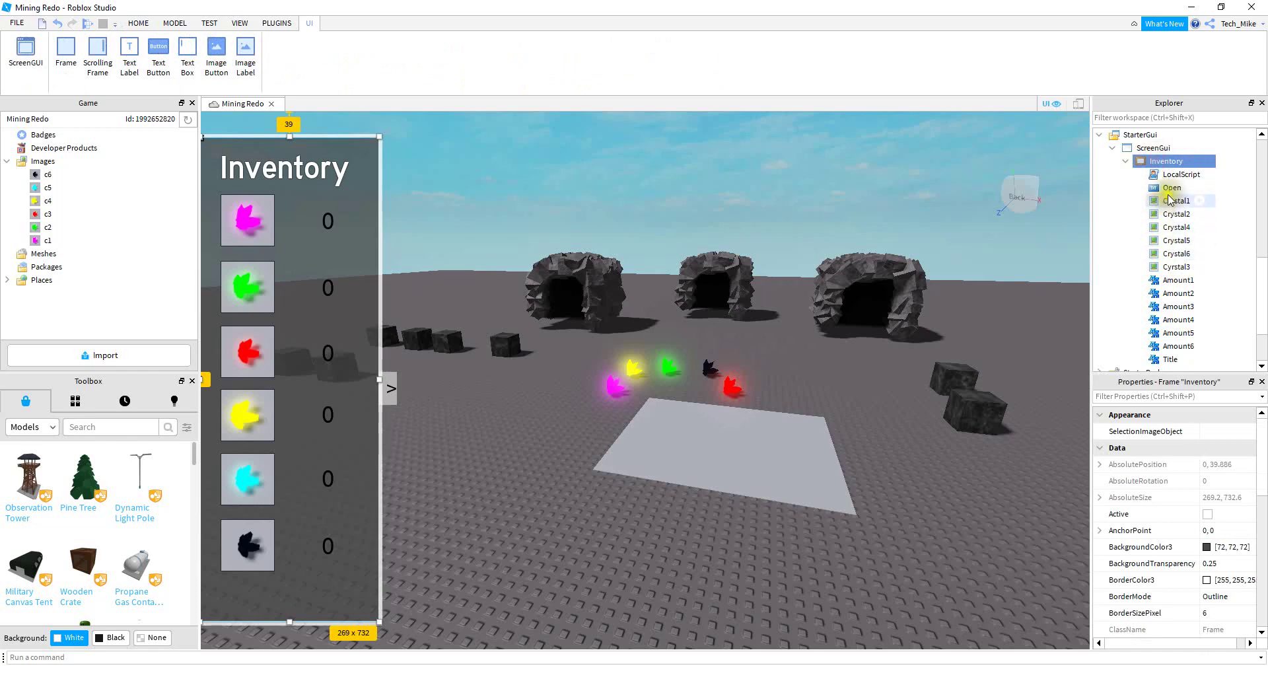
click(1170, 188)
drag(1171, 191, 1173, 209)
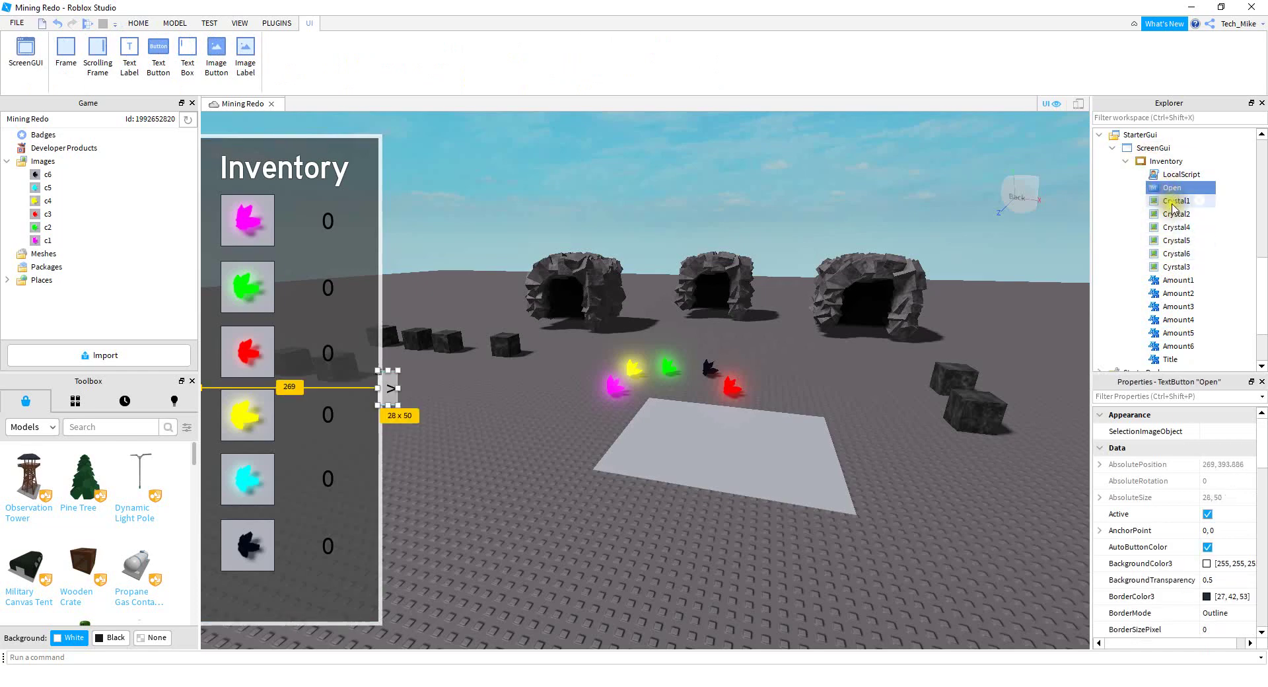
click(1172, 202)
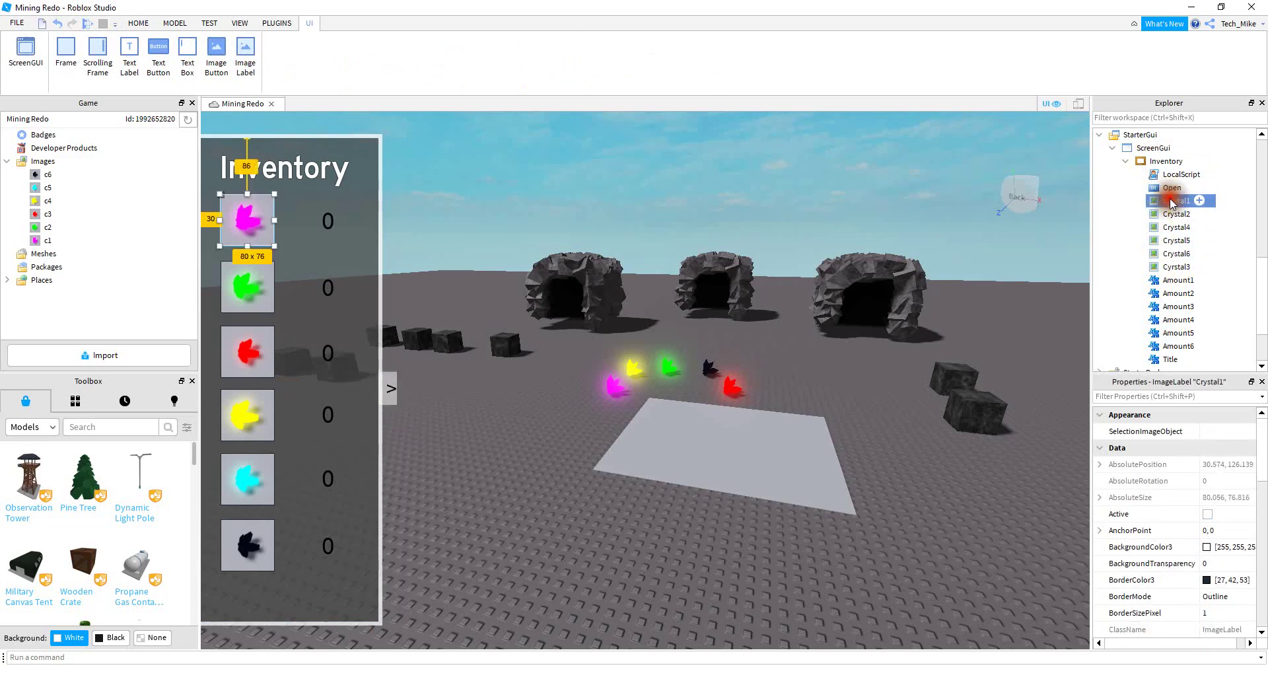
click(1173, 267)
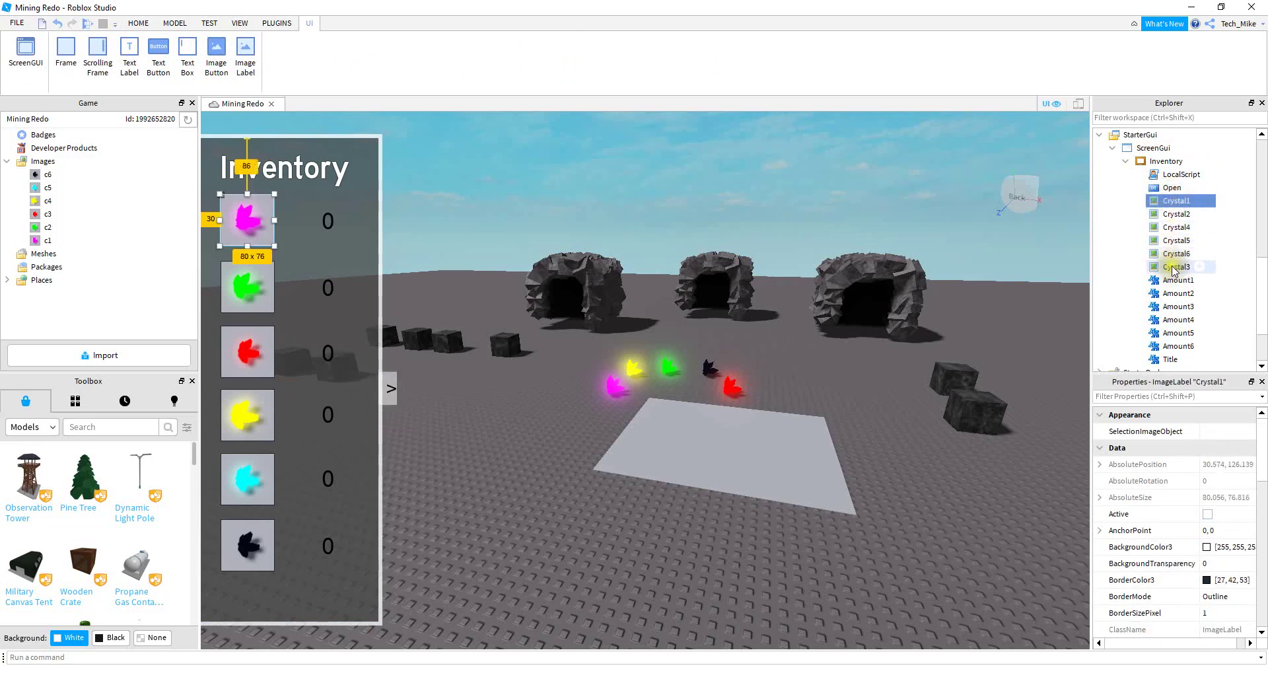
click(1178, 280)
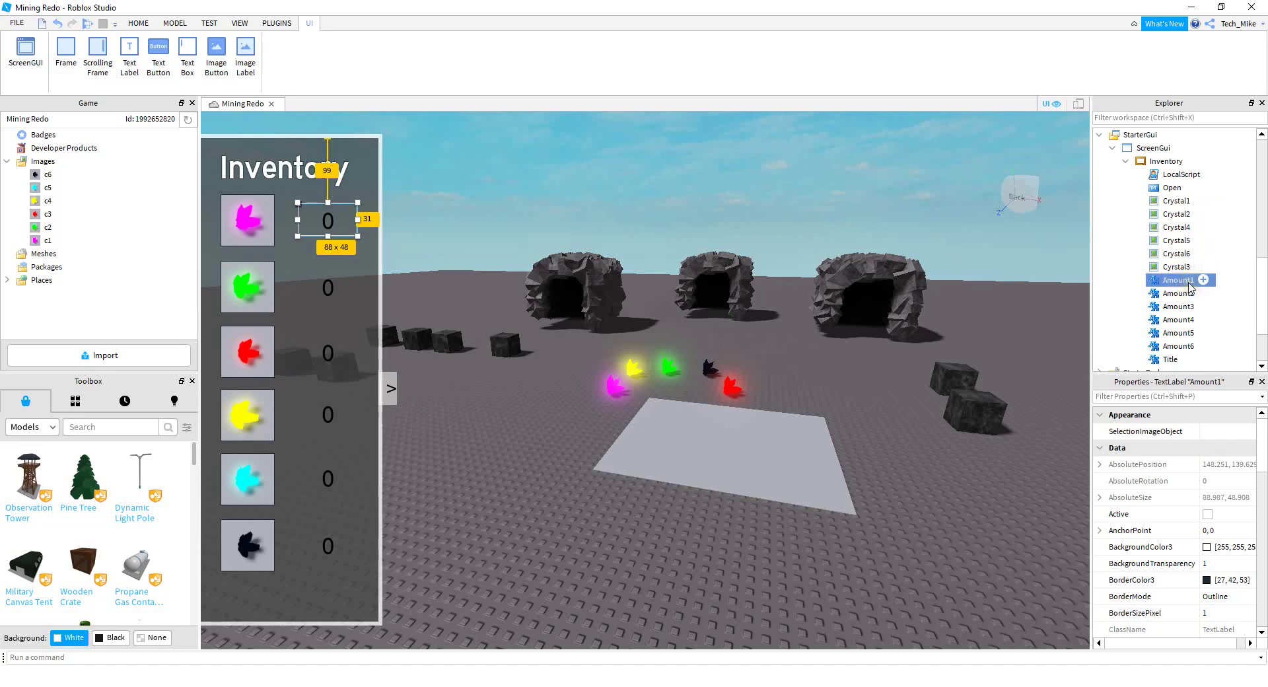
Check the Inventory title label, then open the Inventory's LocalScript.
scroll(1176, 330, down, 1)
click(1177, 325)
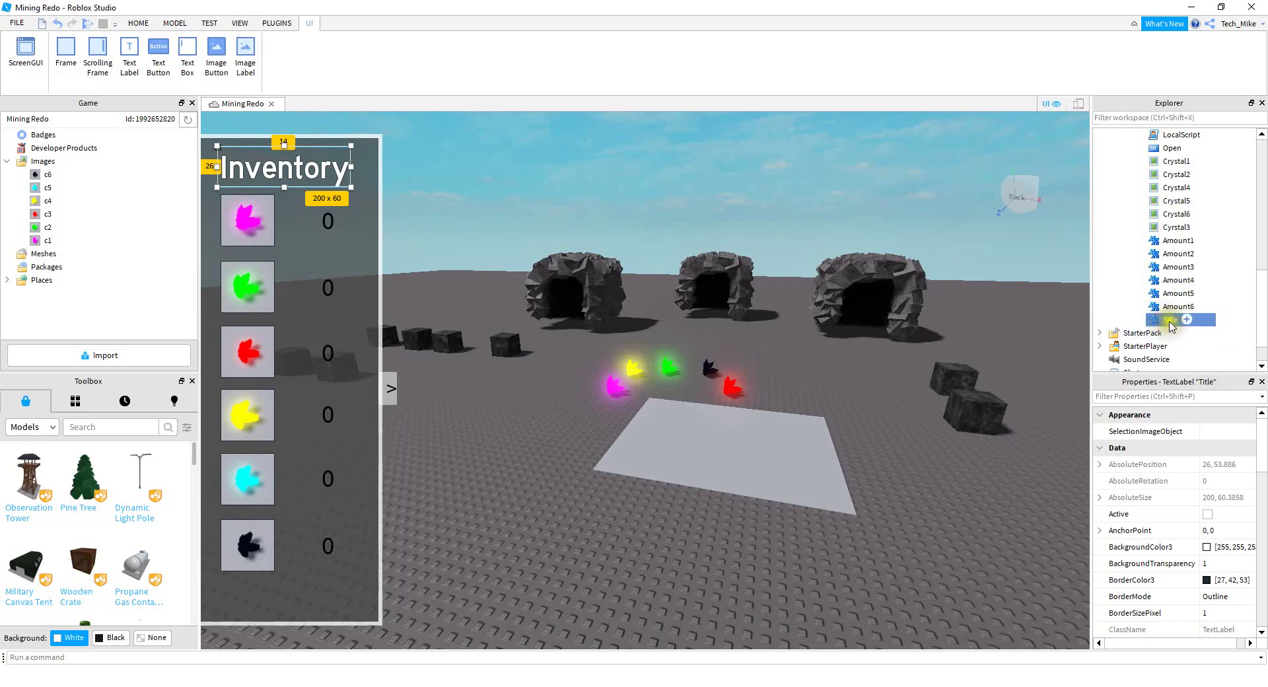
scroll(1170, 325, up, 2)
scroll(1172, 290, down, 1)
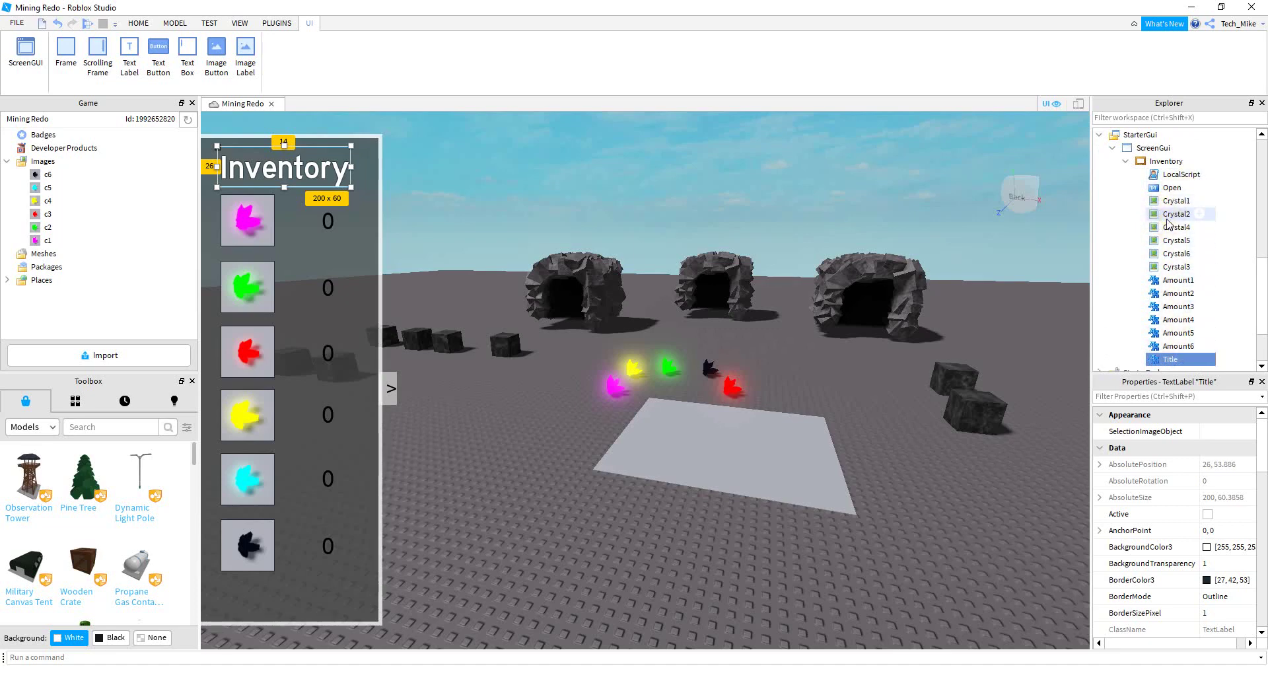
double_click(1181, 174)
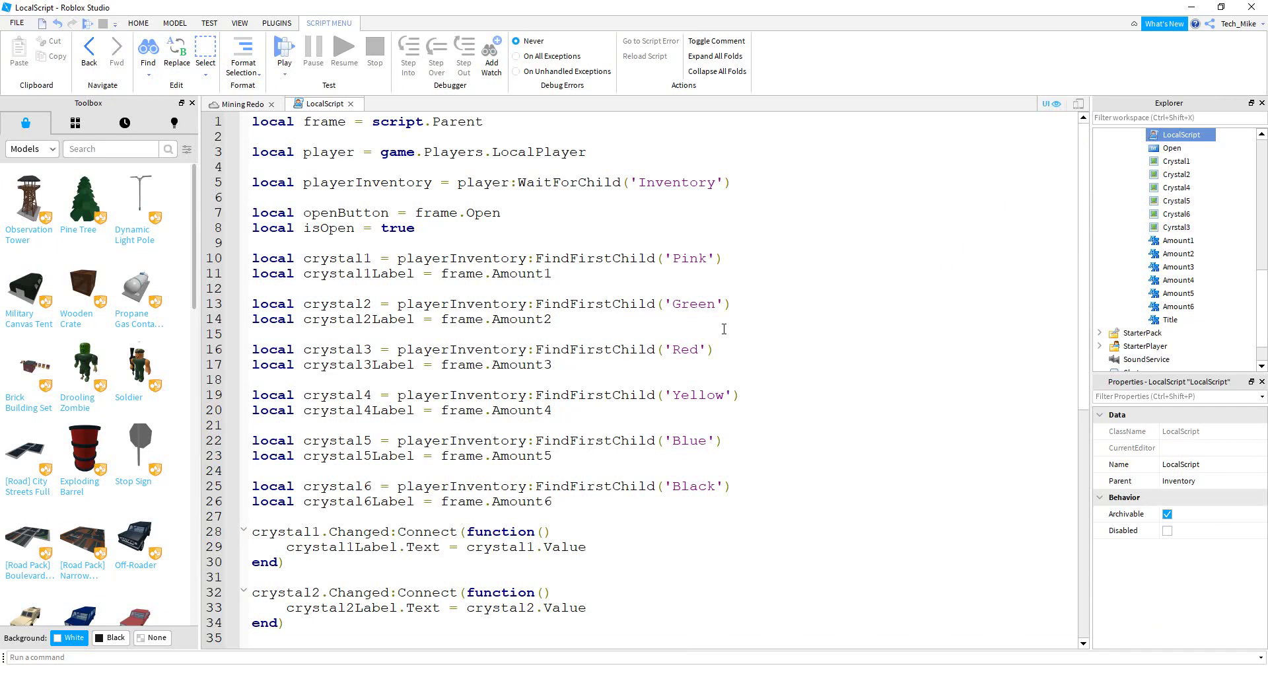
Review the LocalScript's frame, player and playerInventory variables on lines 1–5.
ctrl+scroll(724, 328, up, 2)
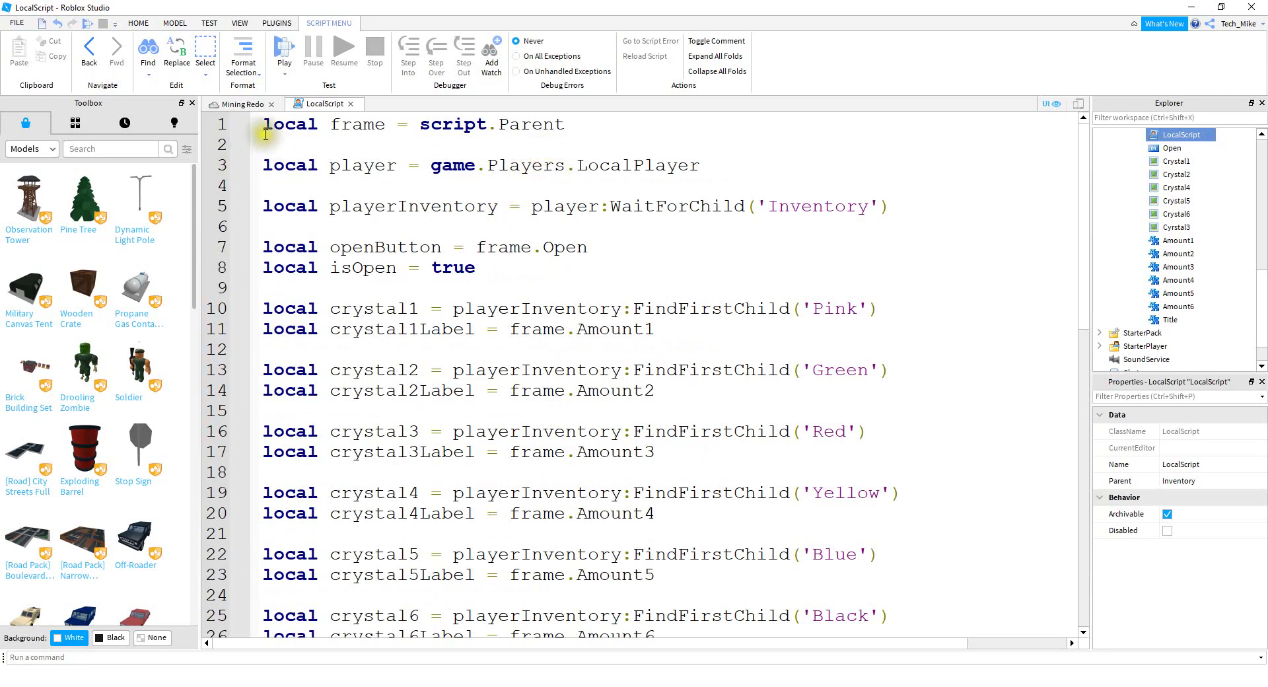
drag(263, 127, 390, 130)
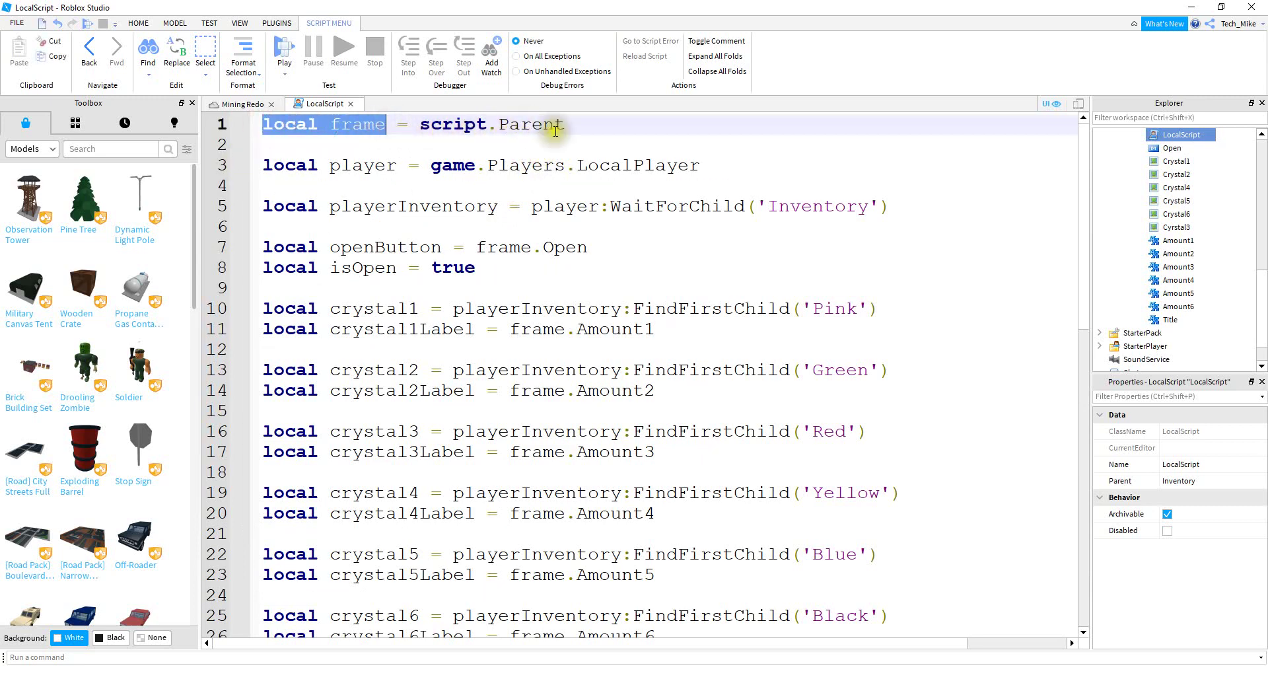
click(598, 142)
scroll(1189, 191, up, 2)
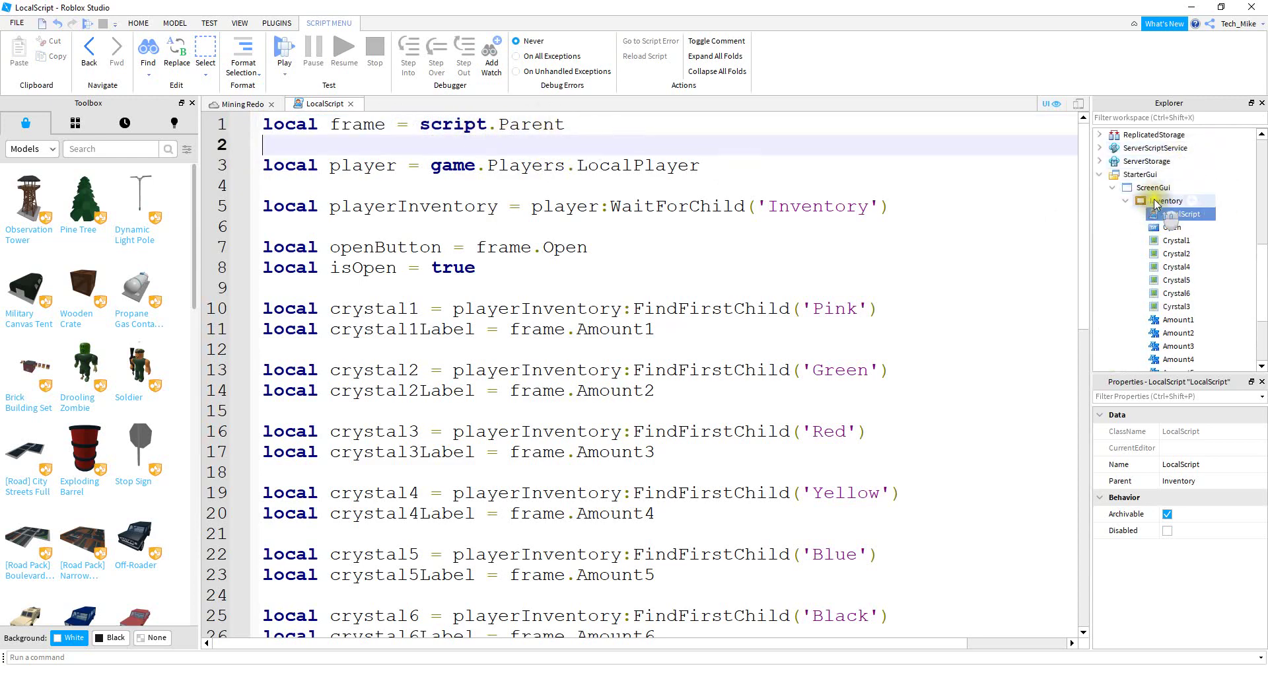
click(264, 167)
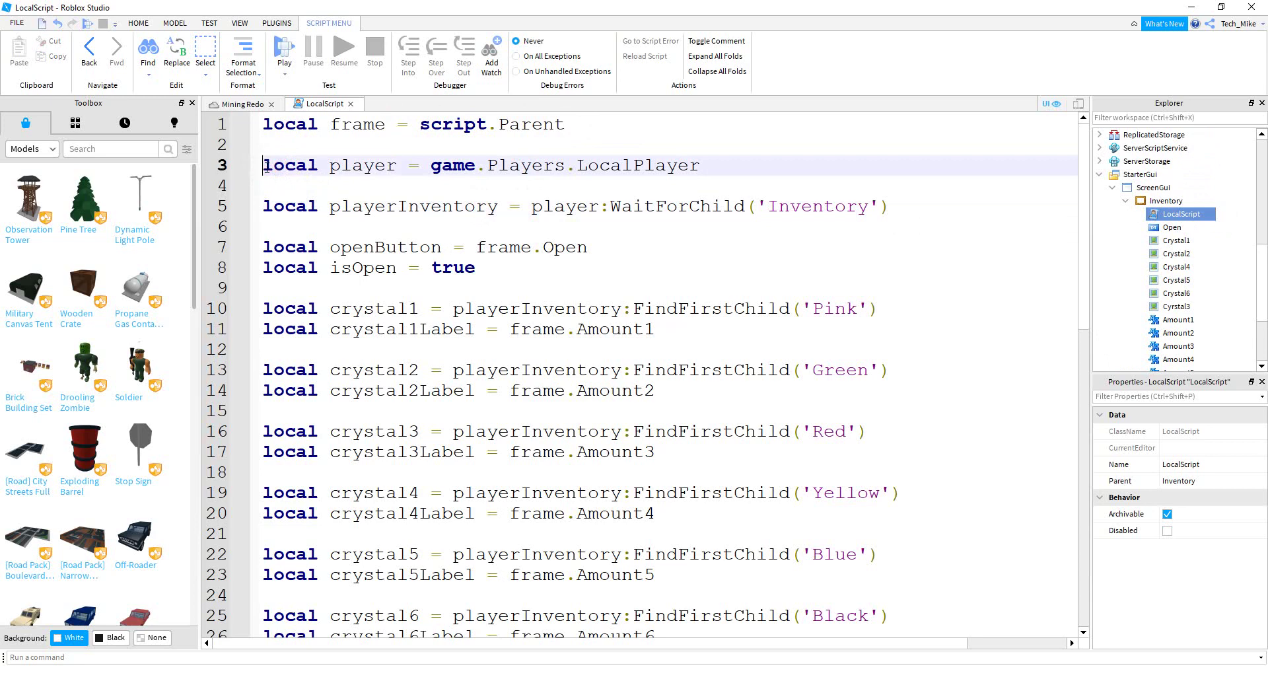
drag(264, 167, 396, 167)
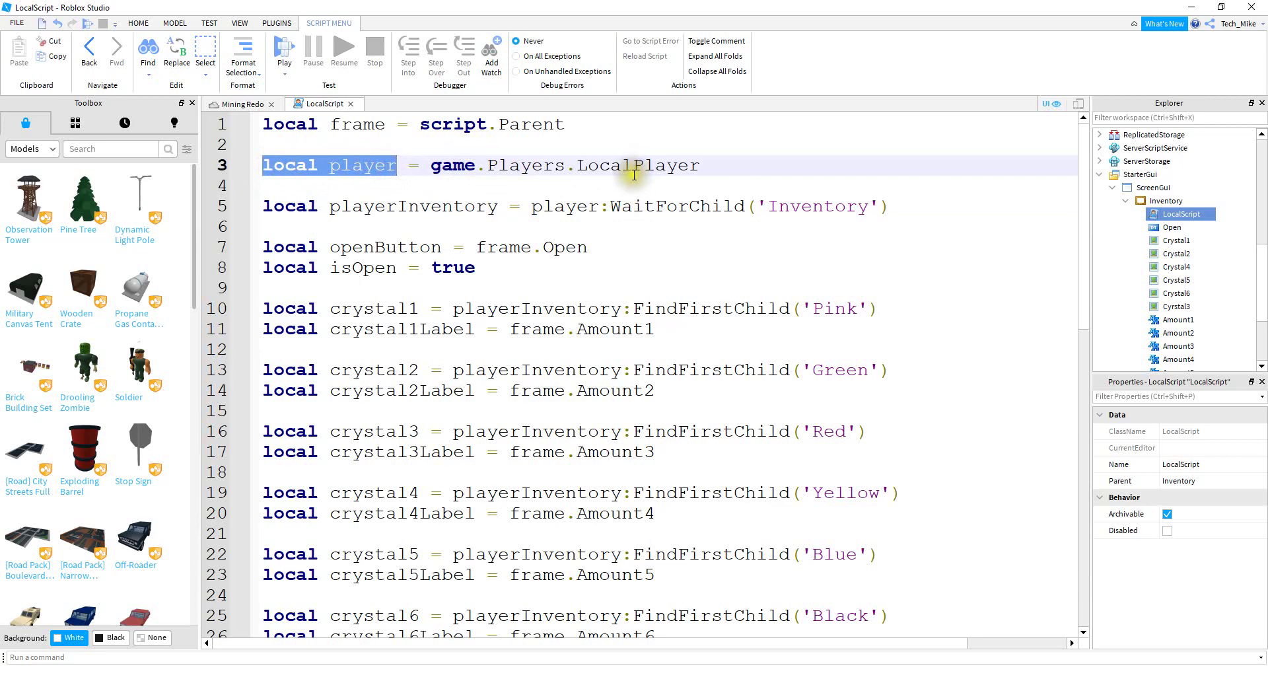
drag(264, 206, 879, 206)
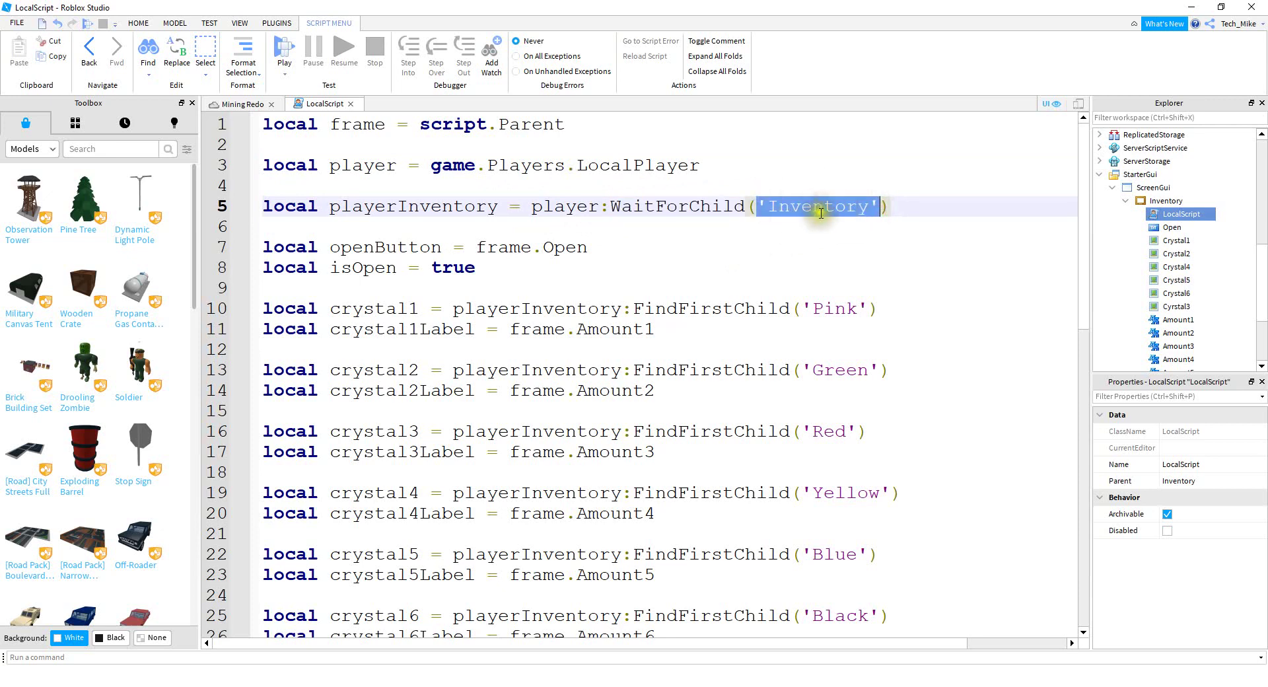
scroll(1210, 231, down, 3)
scroll(1210, 231, up, 5)
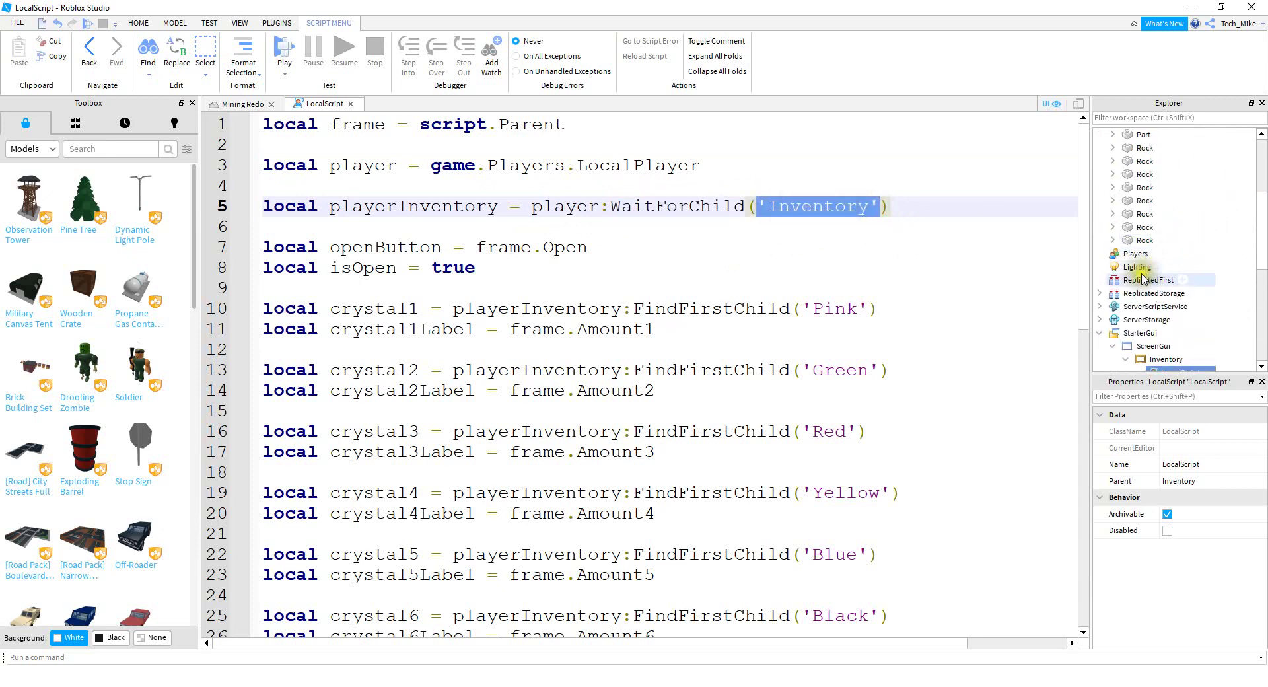
Open the ServerScriptService Script, then return to the Inventory's LocalScript.
double_click(1146, 292)
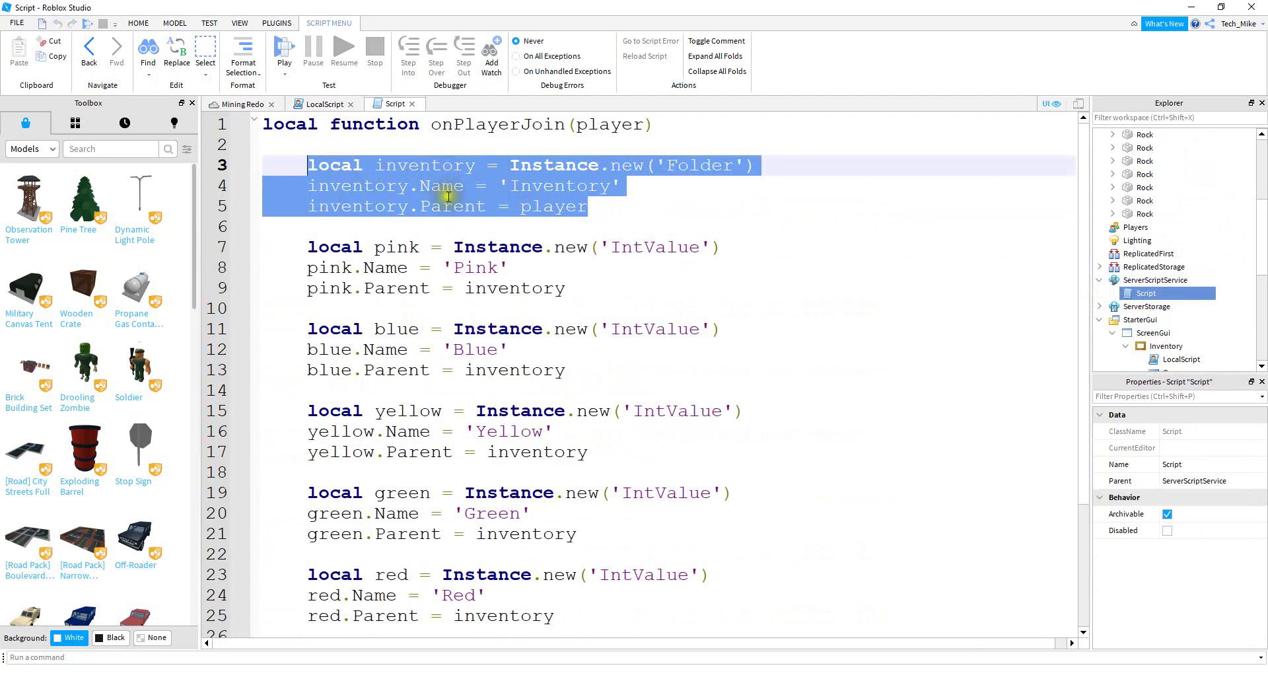
scroll(1179, 315, down, 2)
double_click(1181, 319)
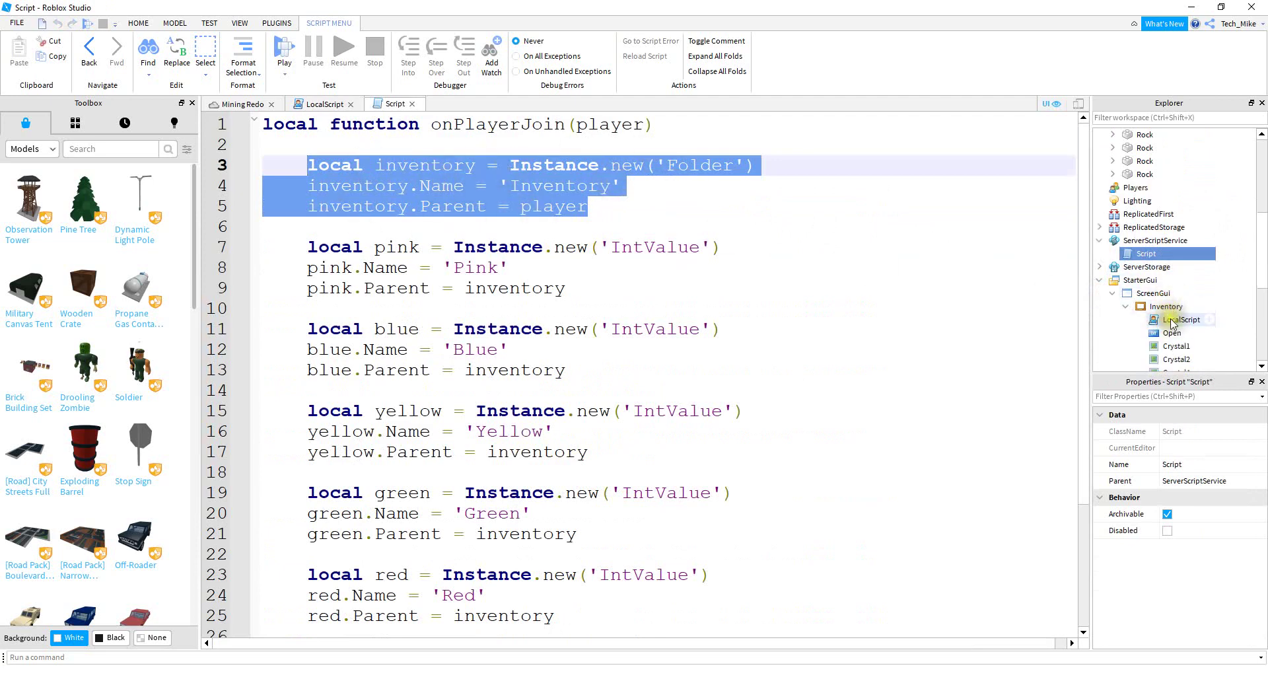